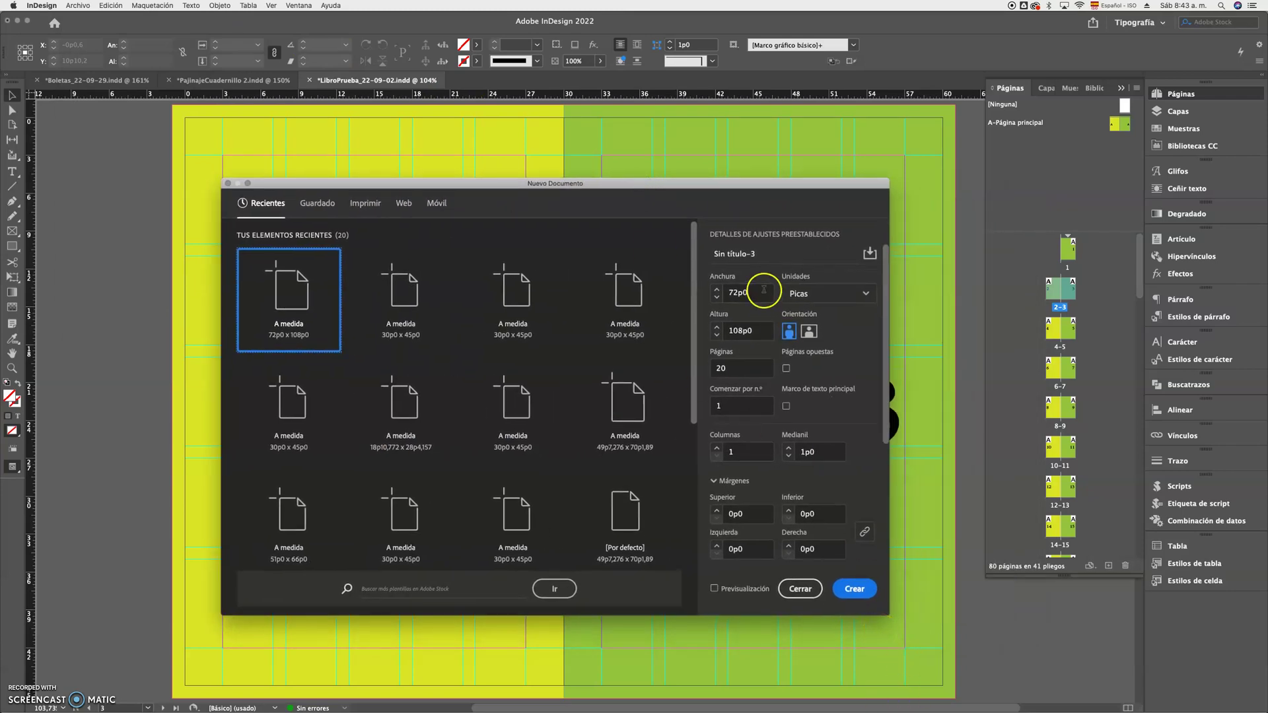
# - Set the new document's size to 30p9 wide by 46p6 high, with 5 pages
pyautogui.moveTo(673, 186)
pyautogui.mouseDown()
pyautogui.moveTo(720, 265)
pyautogui.moveTo(678, 182)
pyautogui.mouseUp()
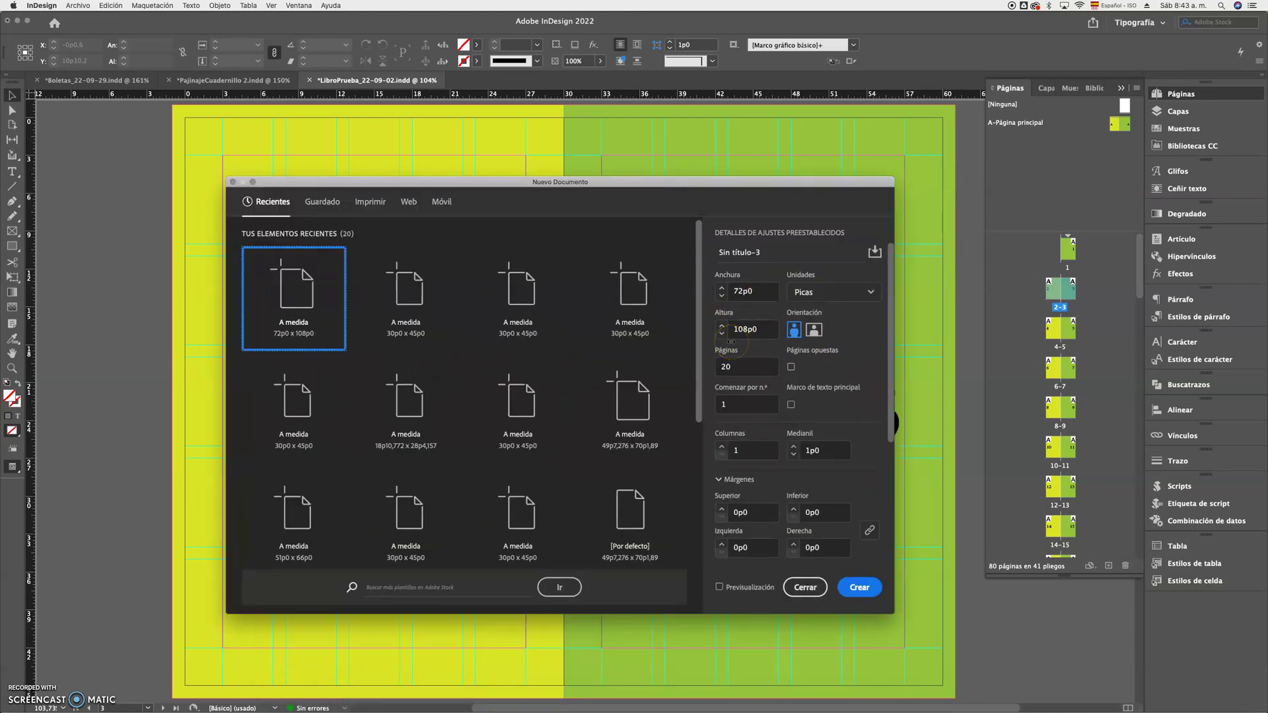
pyautogui.click(762, 291)
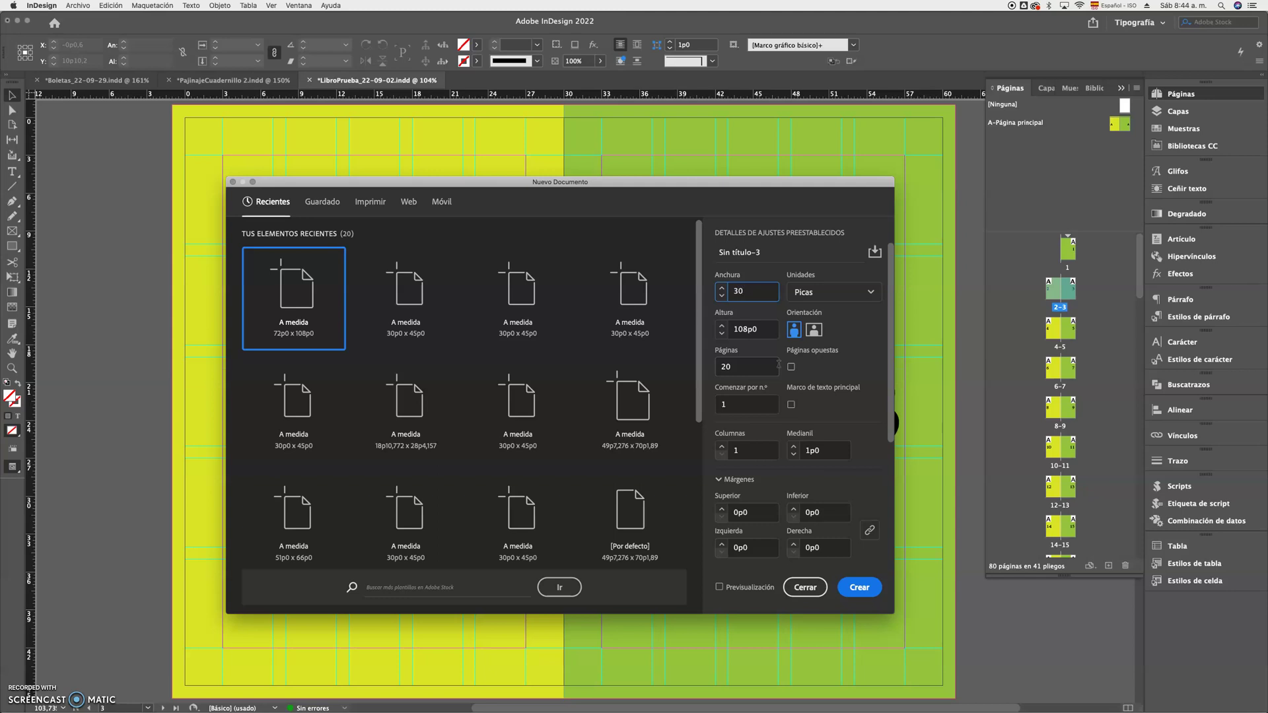
pyautogui.click(763, 330)
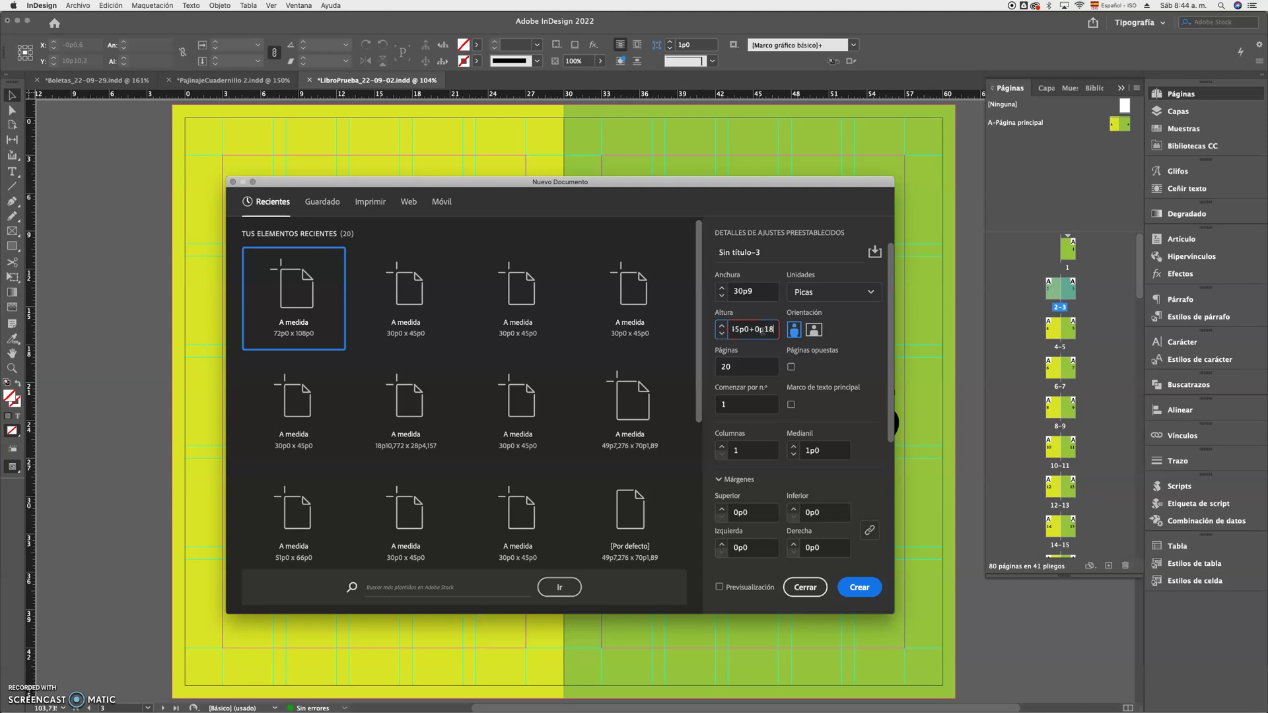
pyautogui.click(765, 291)
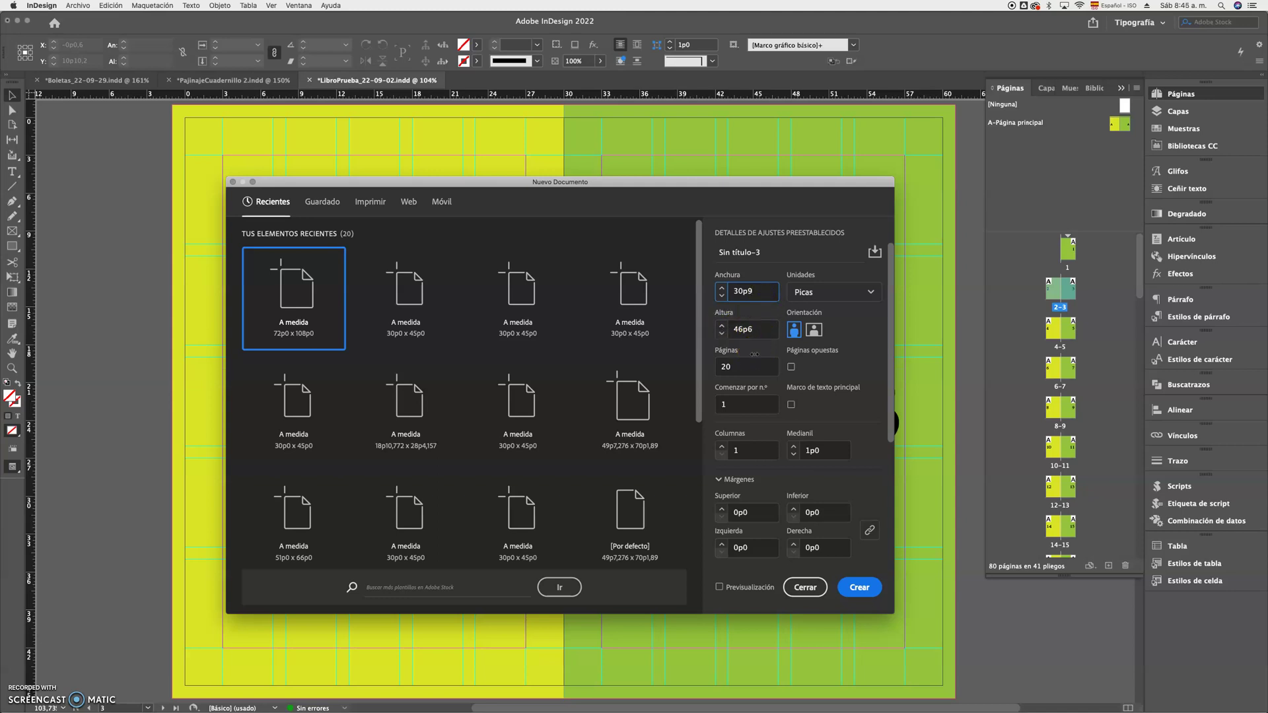
pyautogui.click(737, 367)
# - Set the new document's bleed to 1p0 on all four sides
pyautogui.moveTo(890, 436); pyautogui.dragTo(905, 552)
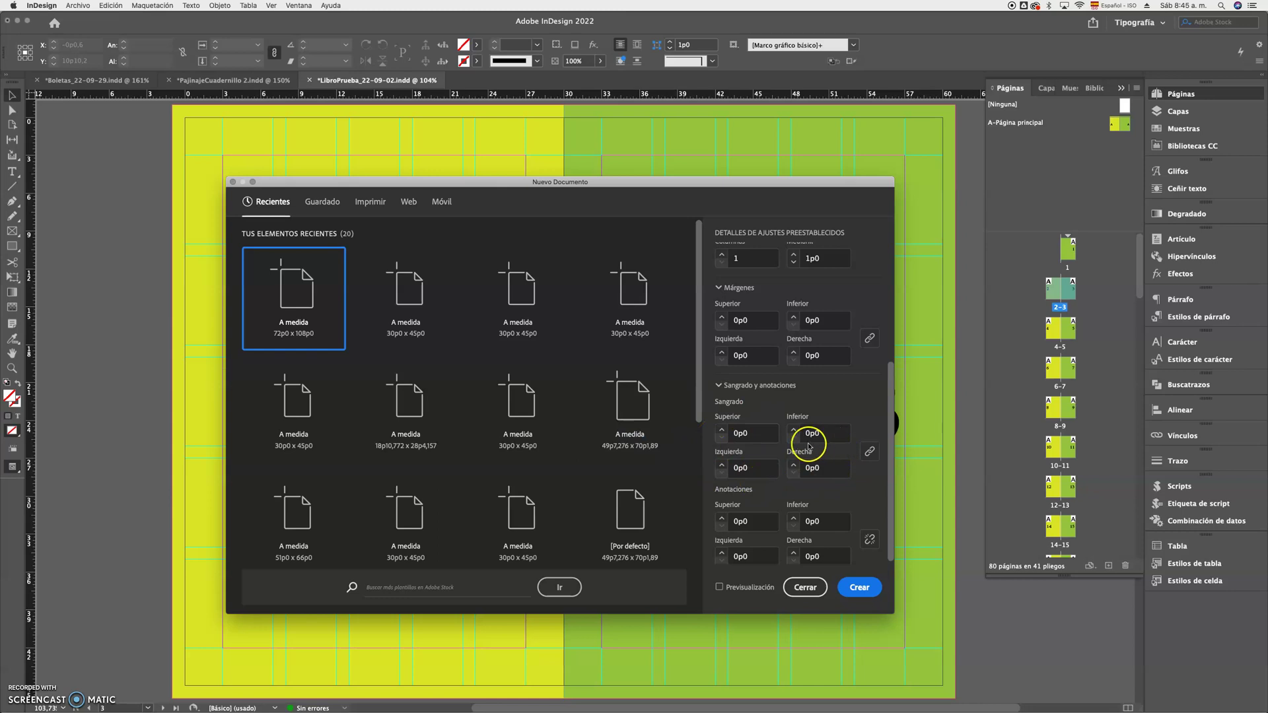
pyautogui.click(751, 432)
pyautogui.write('1')
pyautogui.click(832, 469)
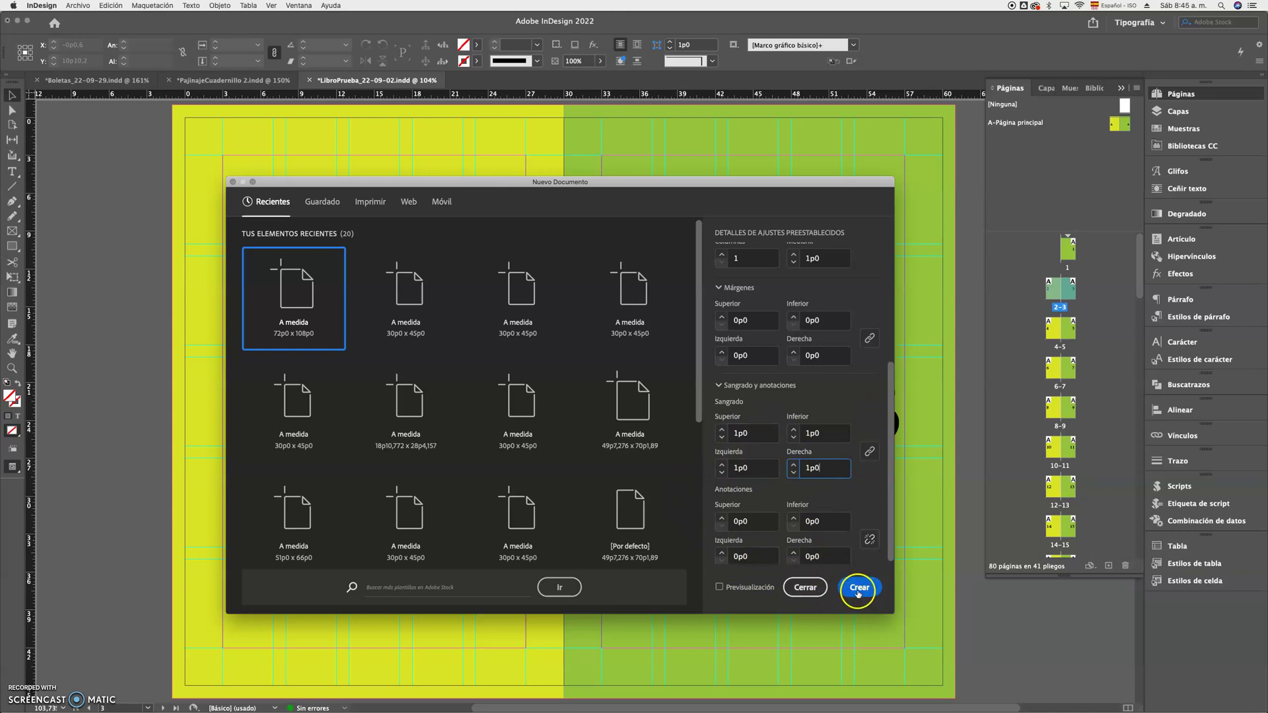
# - Enable facing pages for the new document and create it
pyautogui.moveTo(888, 380); pyautogui.dragTo(888, 241)
pyautogui.click(790, 367)
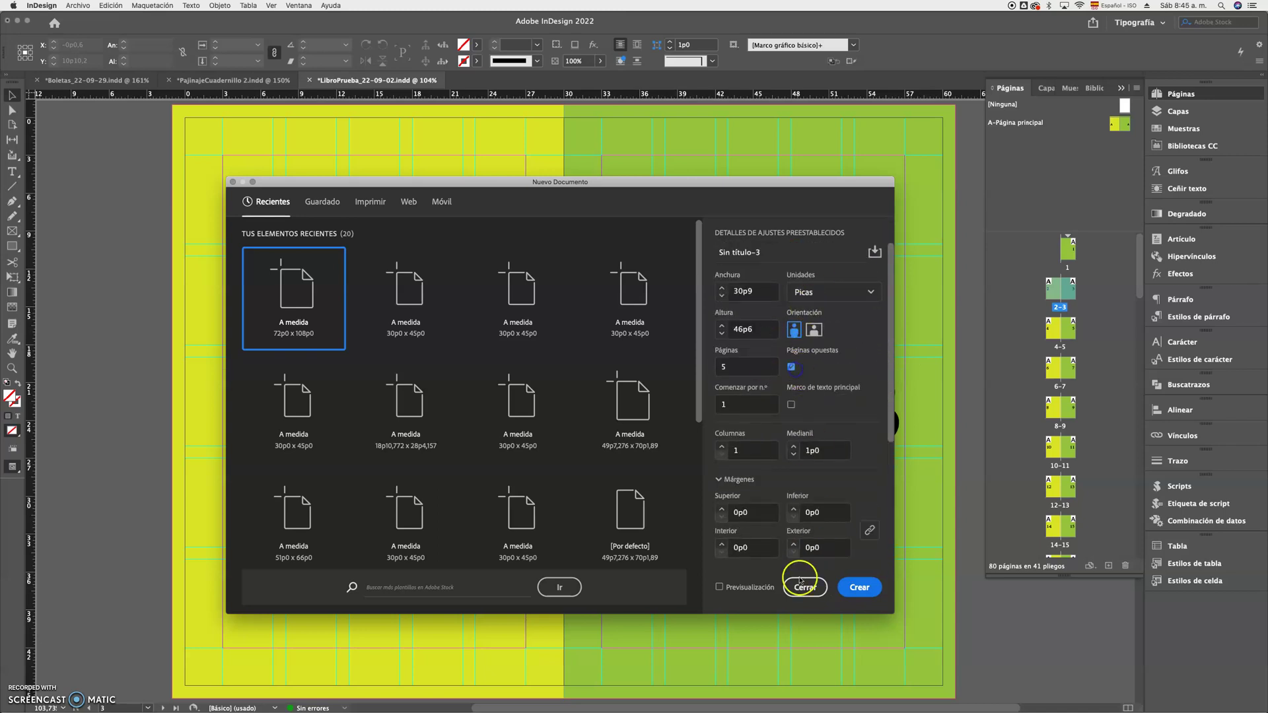
pyautogui.click(858, 587)
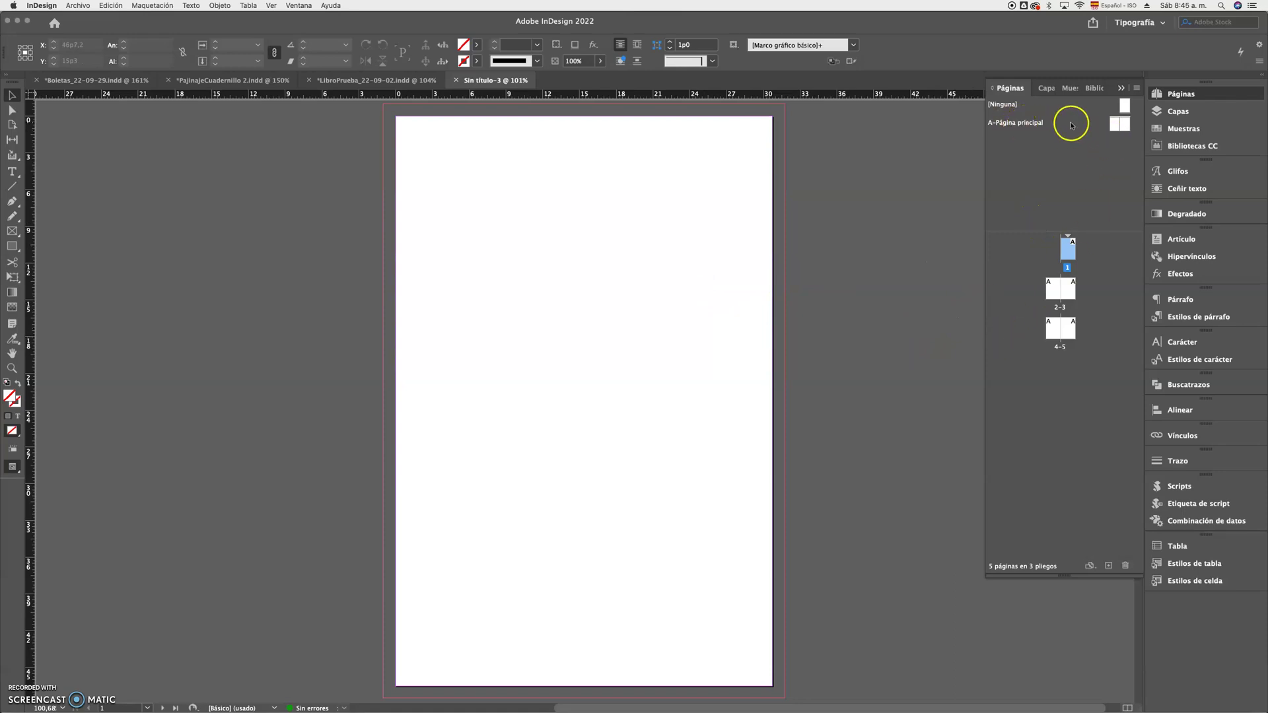
# - Create a new master page with prefix B, named "sobrecubierta", containing 5 pages
pyautogui.click(1137, 89)
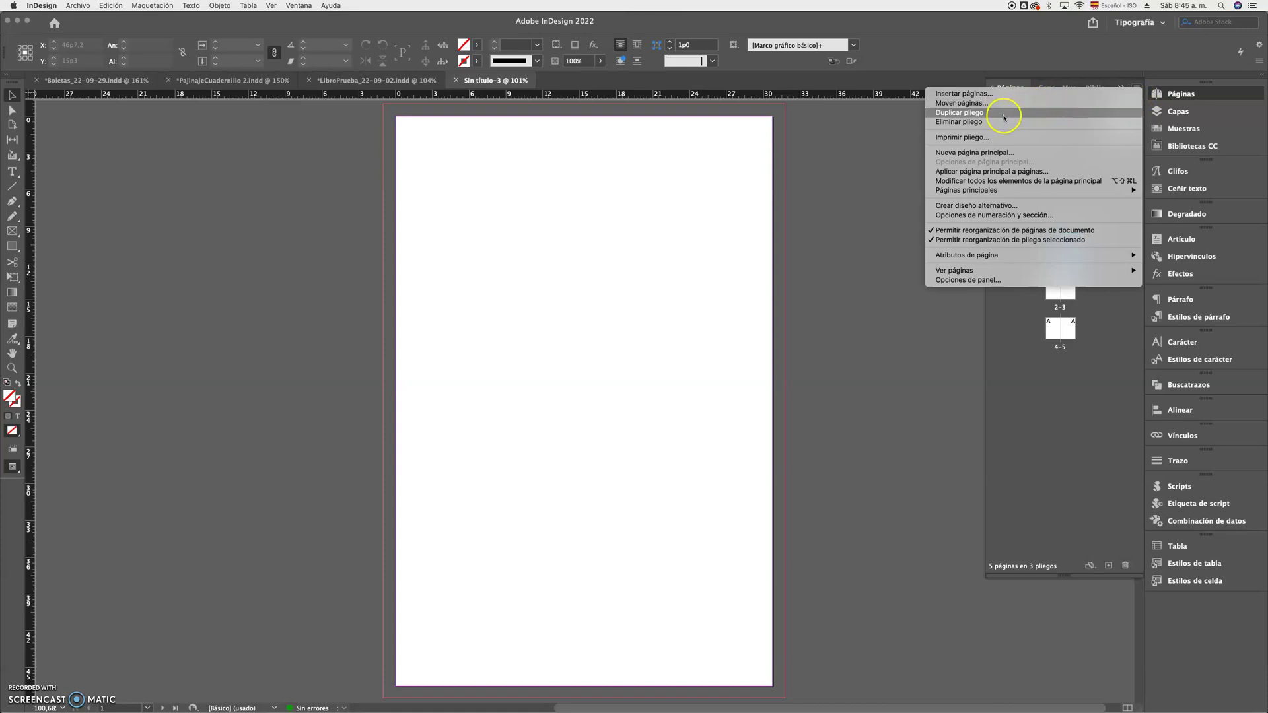
pyautogui.click(1001, 153)
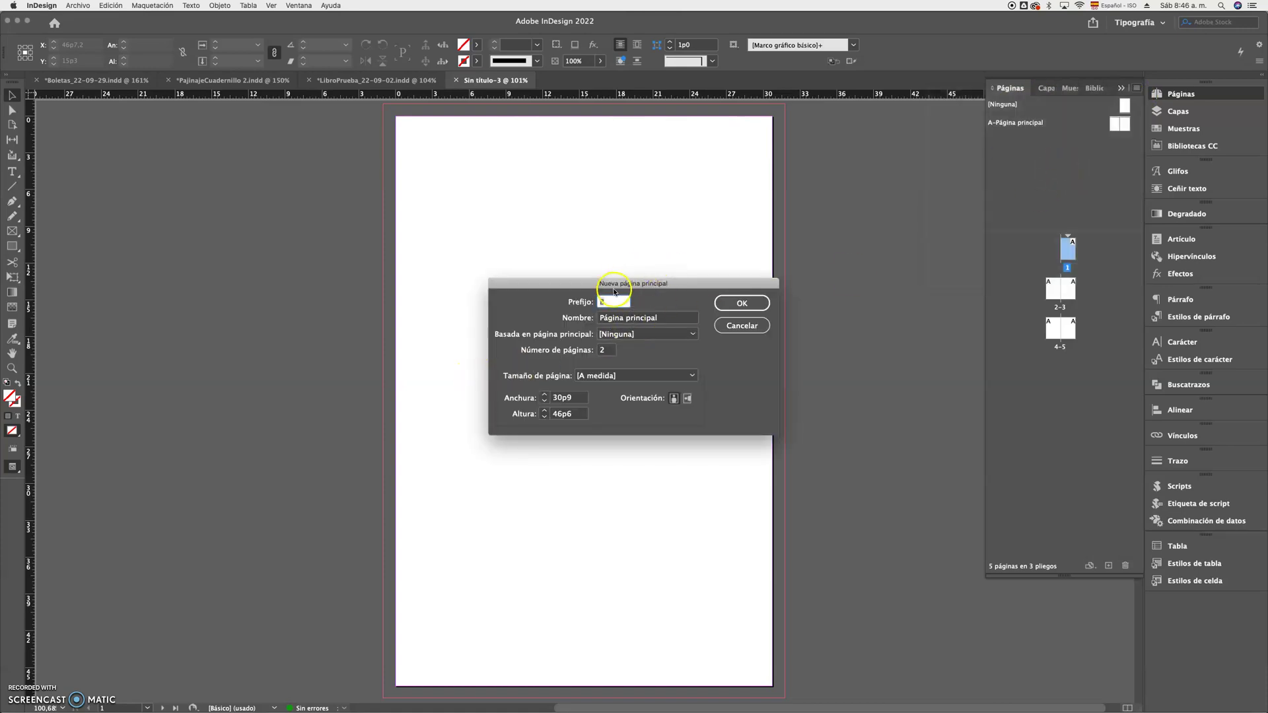
pyautogui.moveTo(608, 279); pyautogui.dragTo(581, 279)
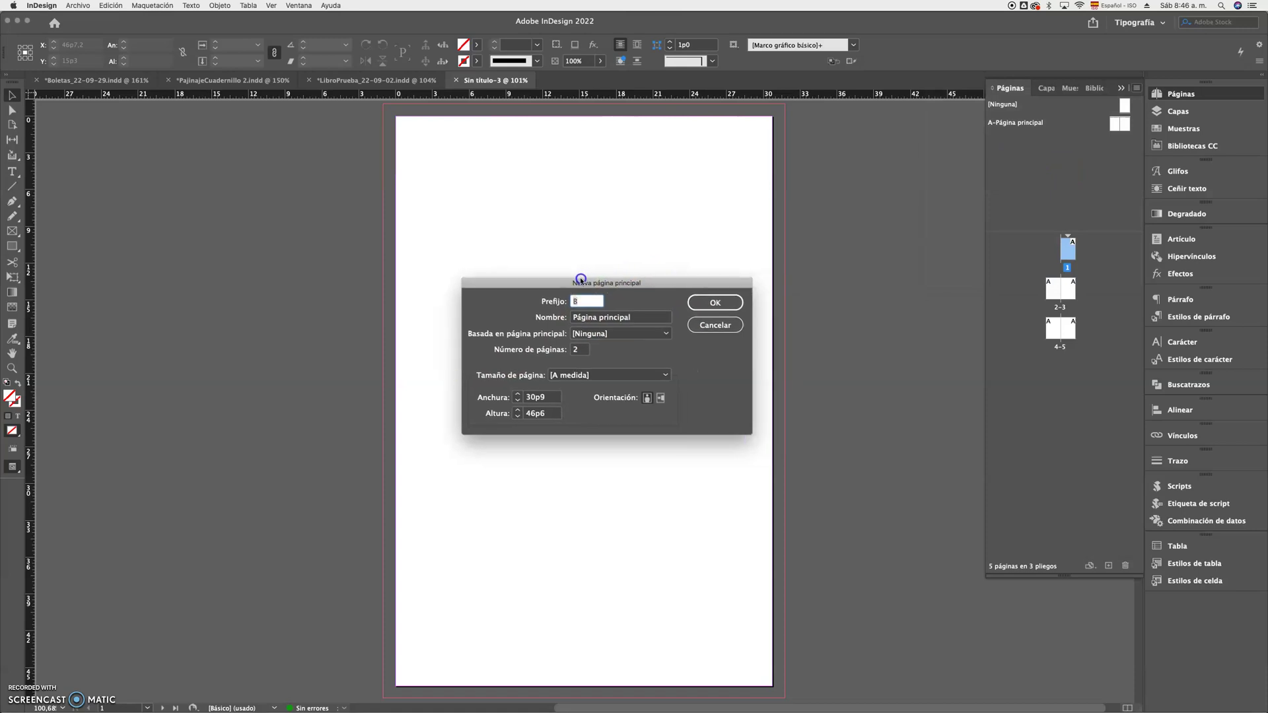
pyautogui.click(579, 352)
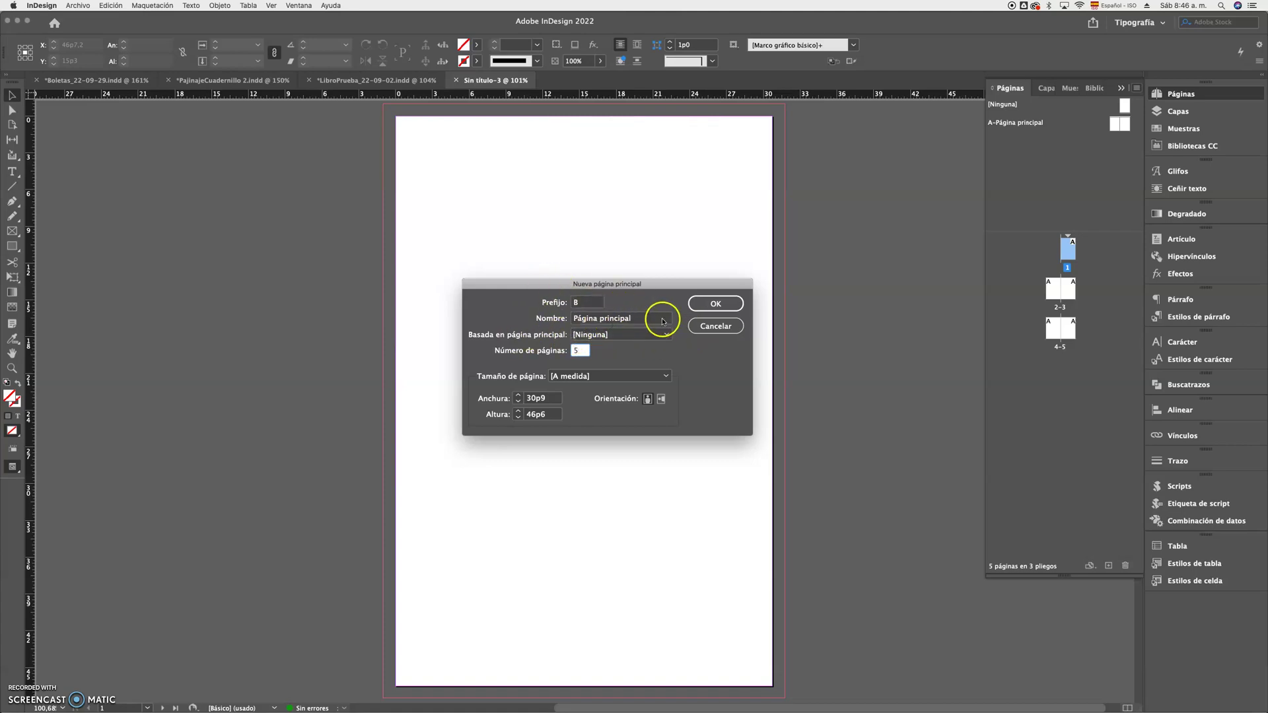
pyautogui.click(604, 318)
pyautogui.moveTo(604, 317); pyautogui.dragTo(551, 318)
pyautogui.write('sobrecubierta')
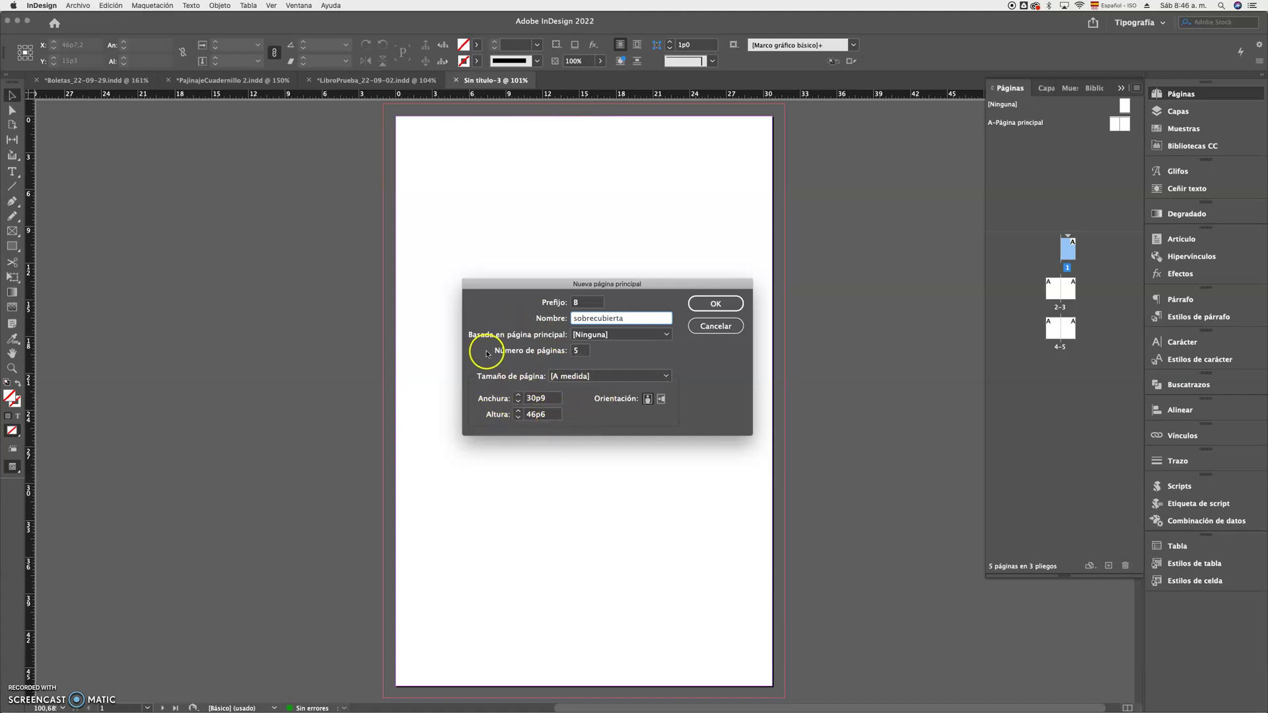
pyautogui.click(714, 305)
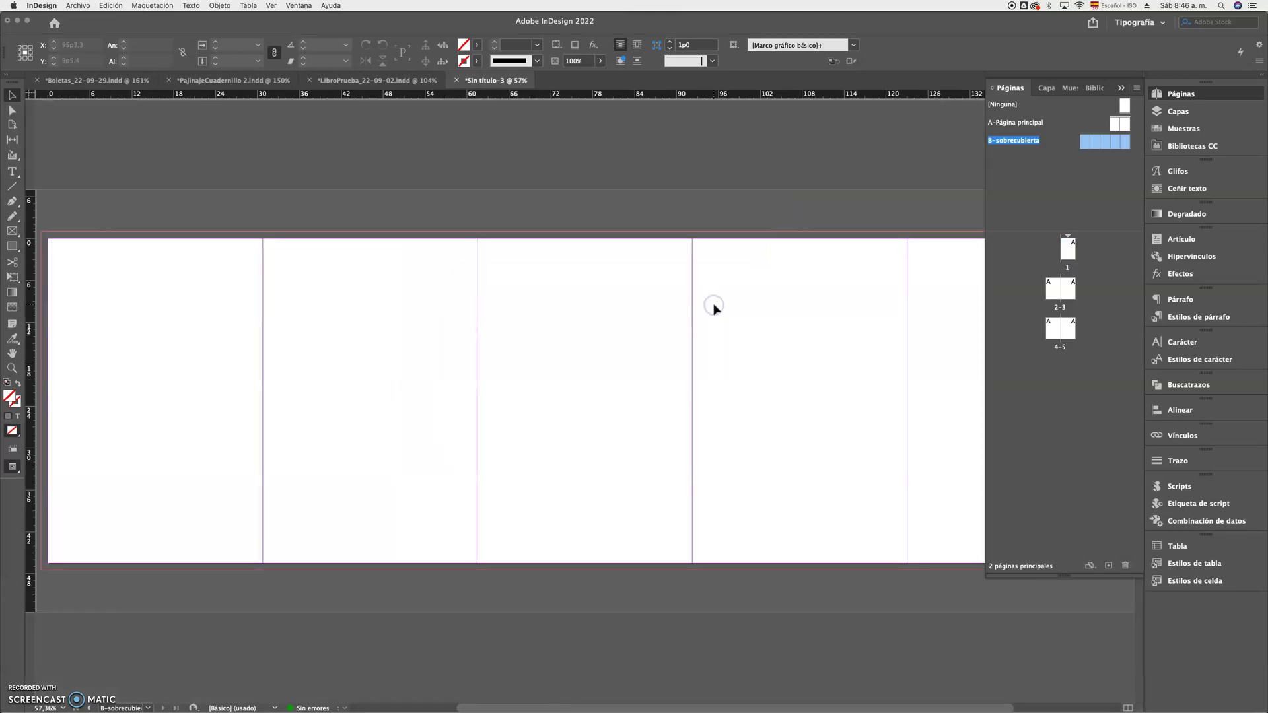
# - Add one page to the document and apply the B-sobrecubierta master pages to pages 1 through 6
pyautogui.click(1067, 290)
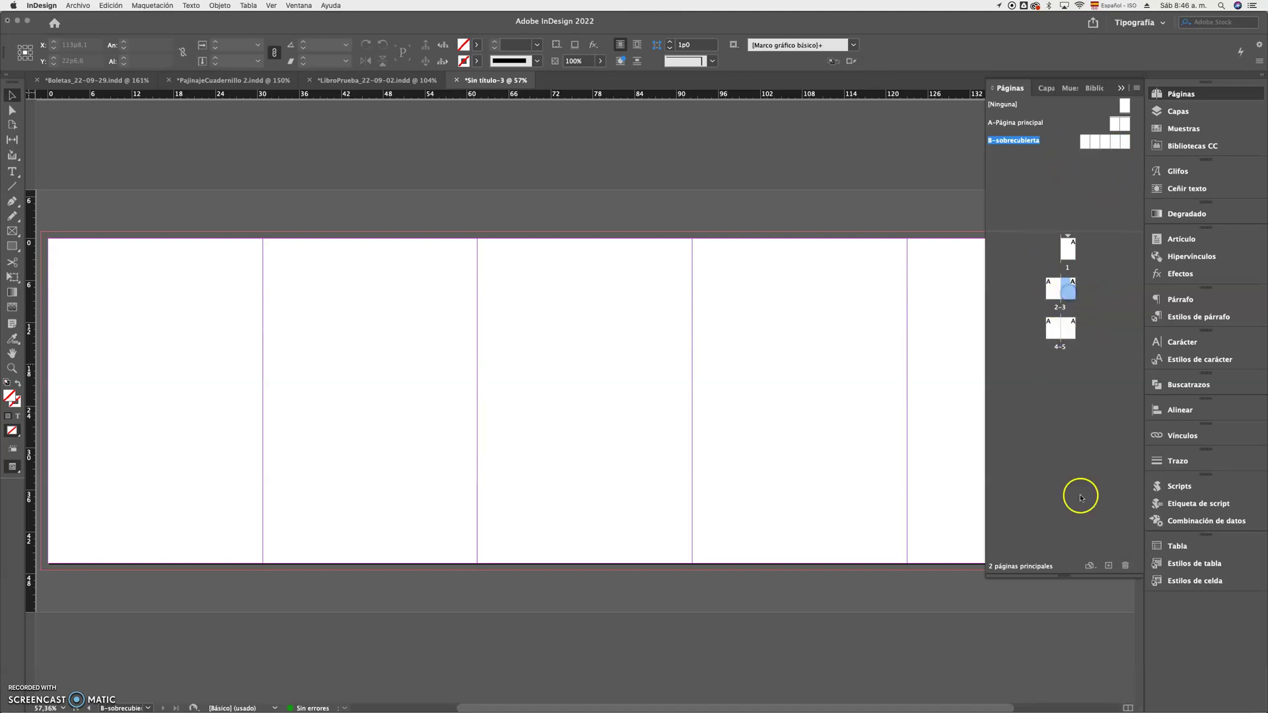
pyautogui.click(1108, 565)
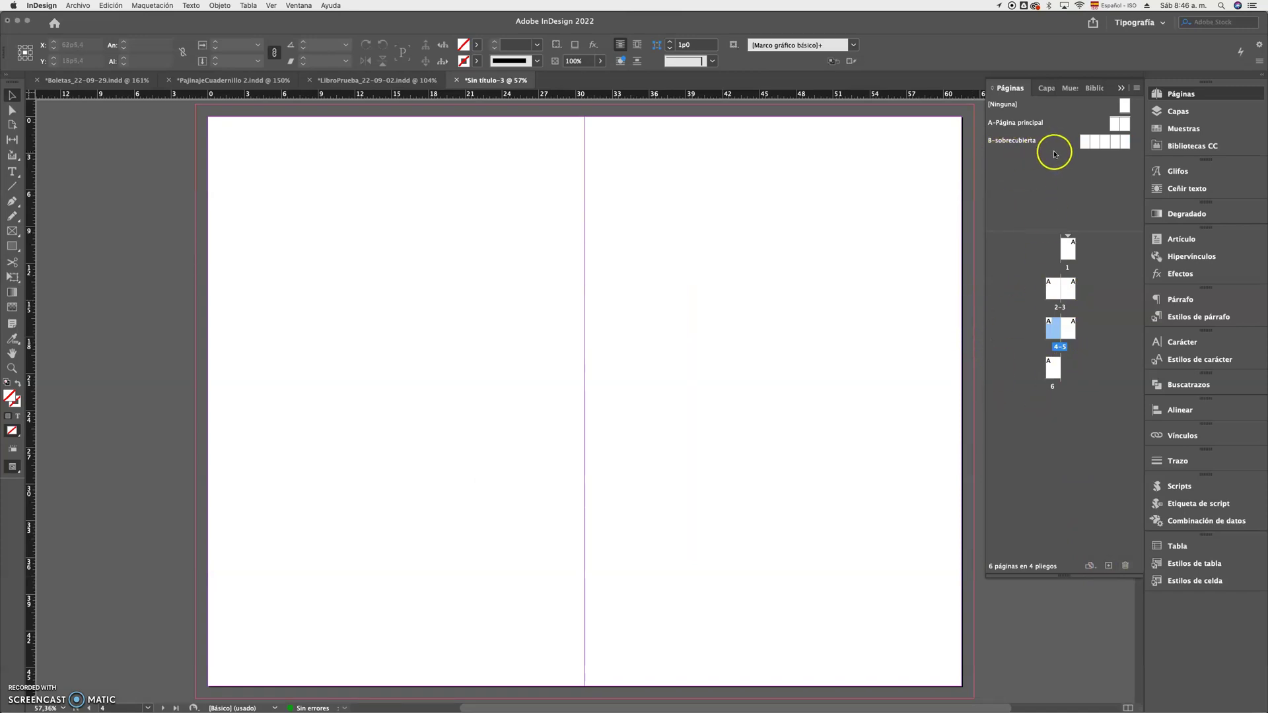
pyautogui.moveTo(1087, 144); pyautogui.dragTo(1068, 251)
pyautogui.moveTo(1093, 142); pyautogui.dragTo(1056, 285)
pyautogui.click(1105, 142)
pyautogui.moveTo(1105, 142); pyautogui.dragTo(1070, 289)
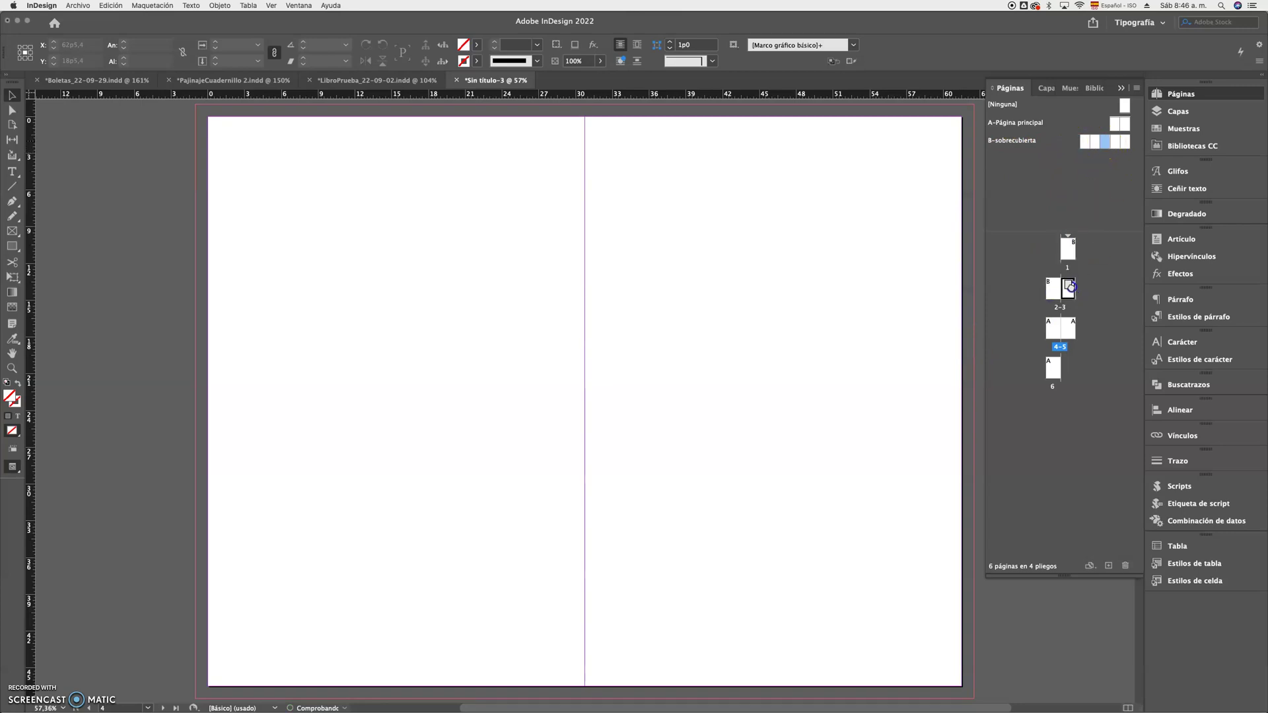
pyautogui.moveTo(1114, 141); pyautogui.dragTo(1053, 328)
pyautogui.click(1126, 141)
pyautogui.moveTo(1125, 141); pyautogui.dragTo(1071, 327)
pyautogui.moveTo(1128, 135); pyautogui.dragTo(1053, 396)
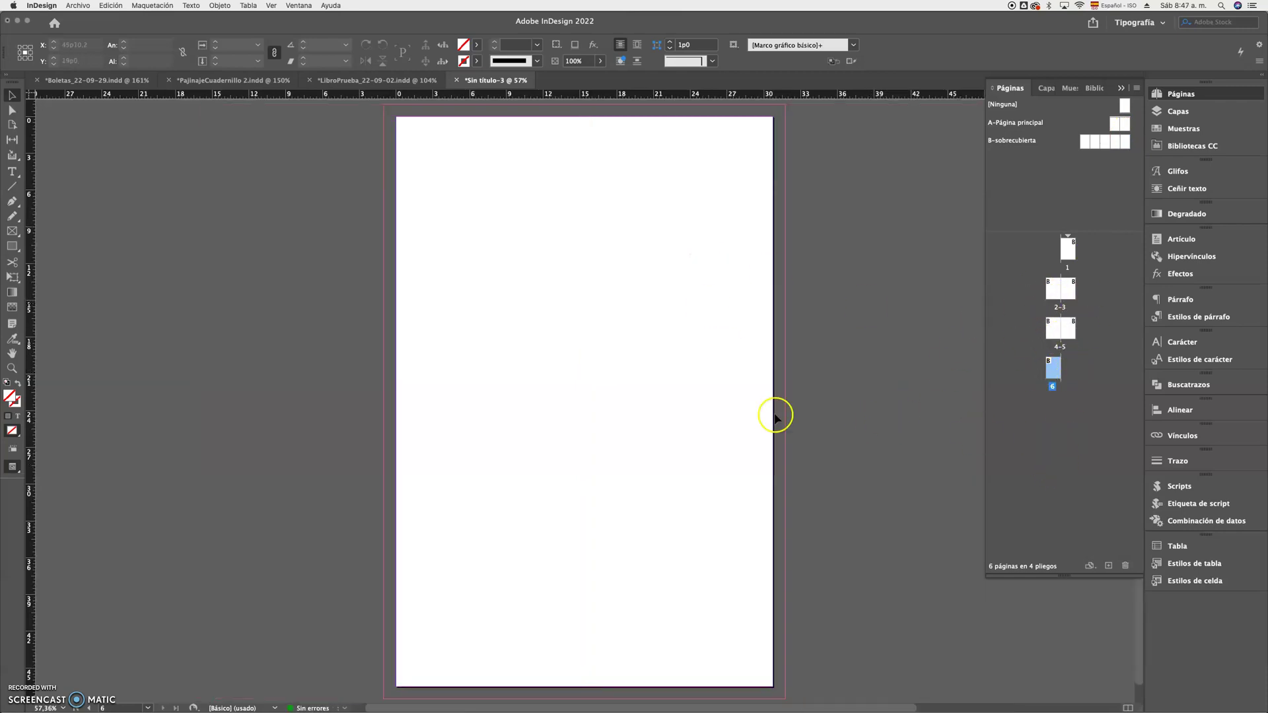
# - Turn off document page shuffling and gather pages 2 to 6 into a single five-page spread
pyautogui.click(1135, 88)
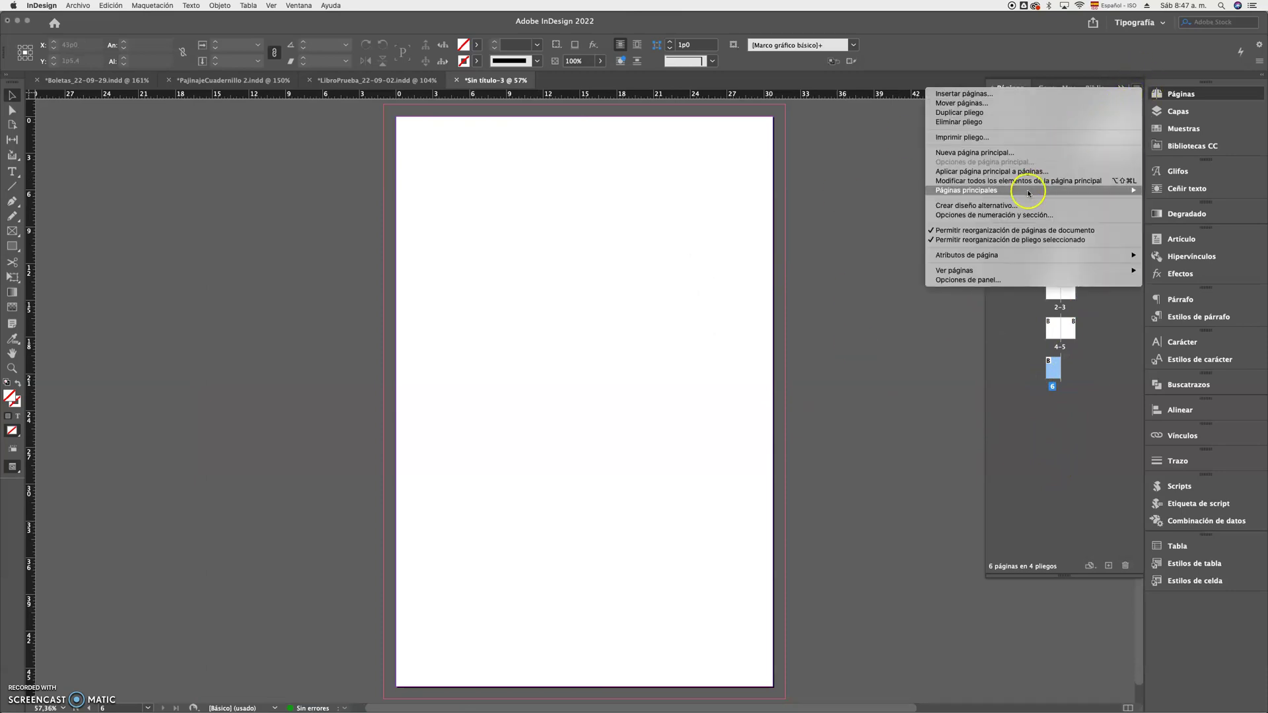
pyautogui.click(1000, 232)
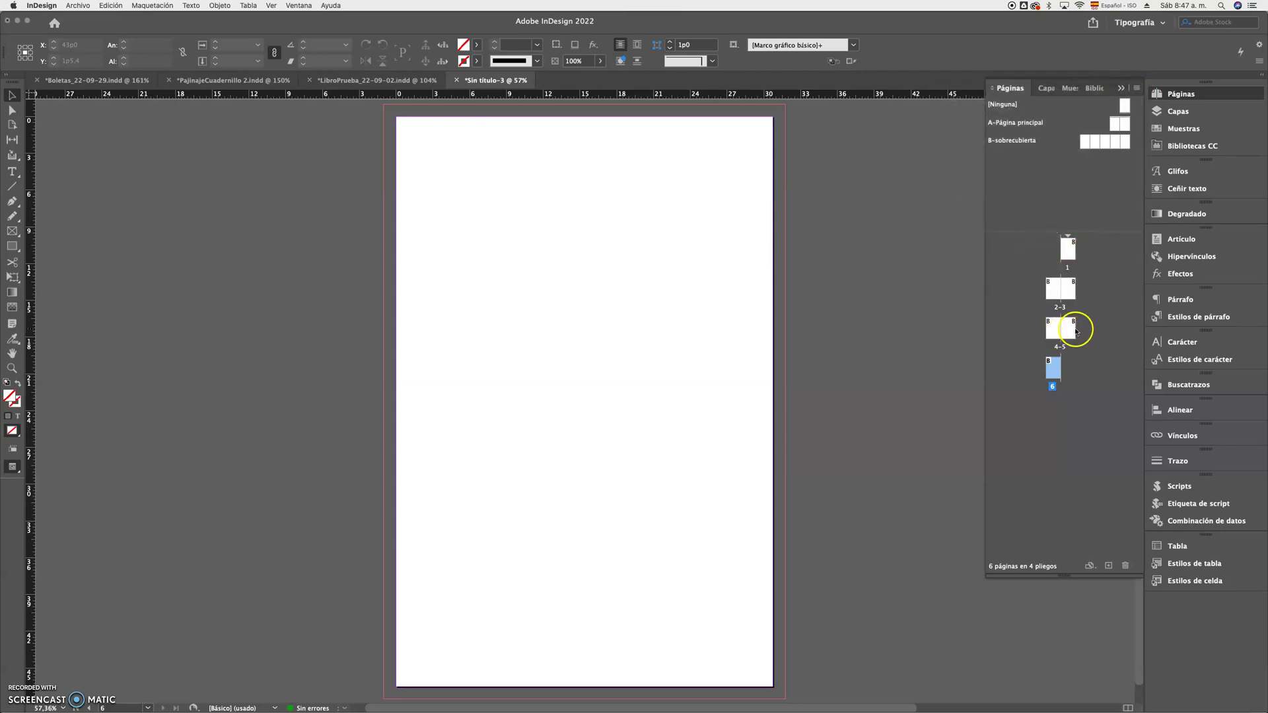
pyautogui.moveTo(1065, 338); pyautogui.dragTo(1106, 297)
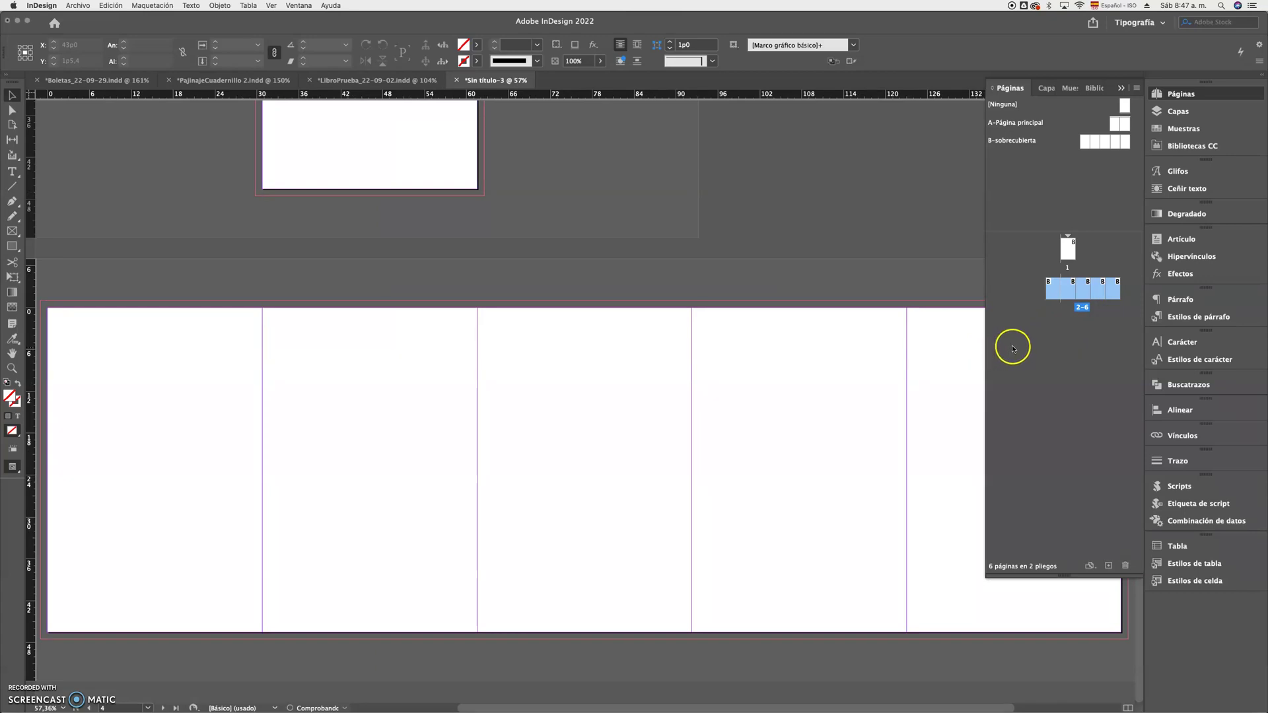
# - Delete the standalone page 1 above the five-page spread
pyautogui.click(1077, 277)
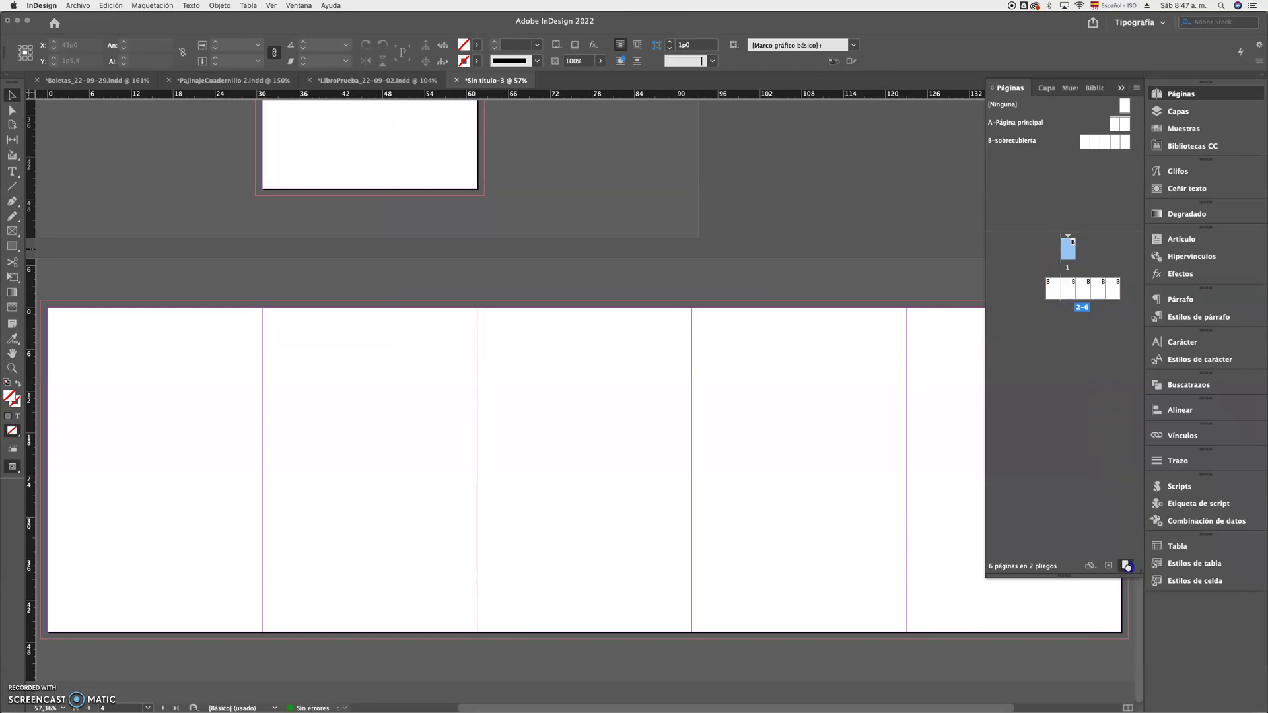
pyautogui.click(1126, 566)
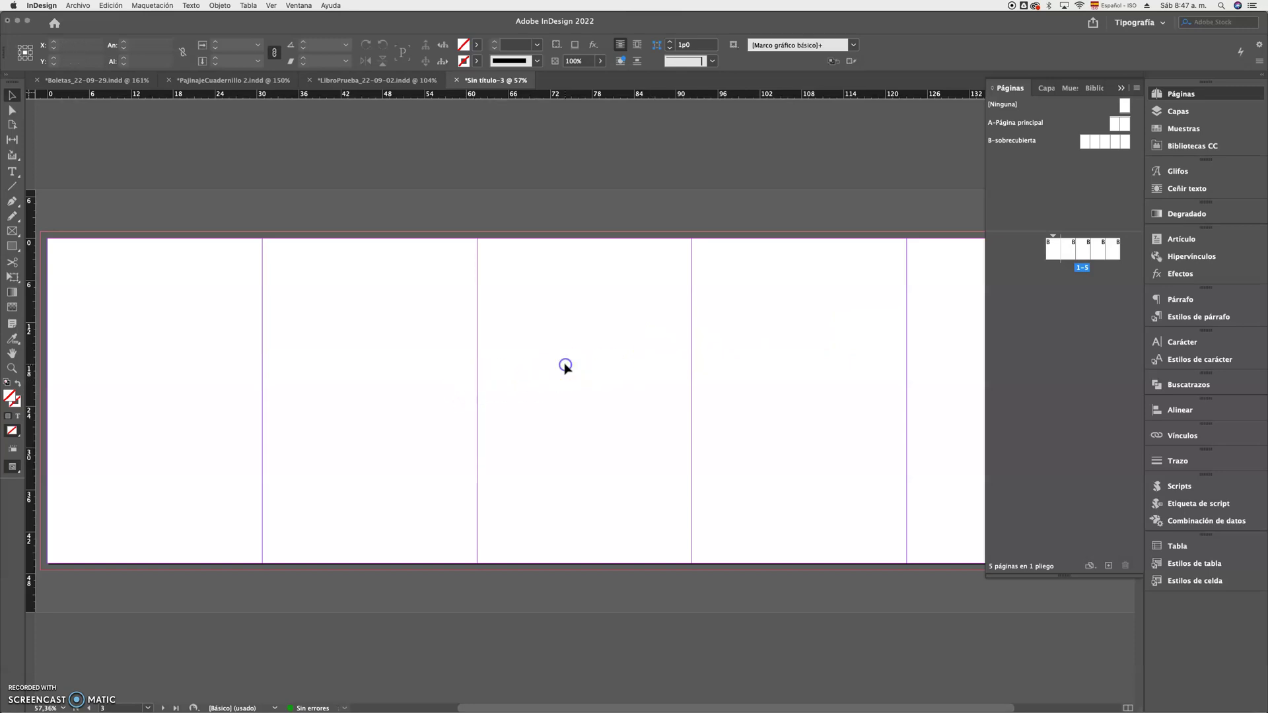
# - Set the width of the spread's middle page, the spine, to 3p0 with the Page tool
pyautogui.click(15, 130)
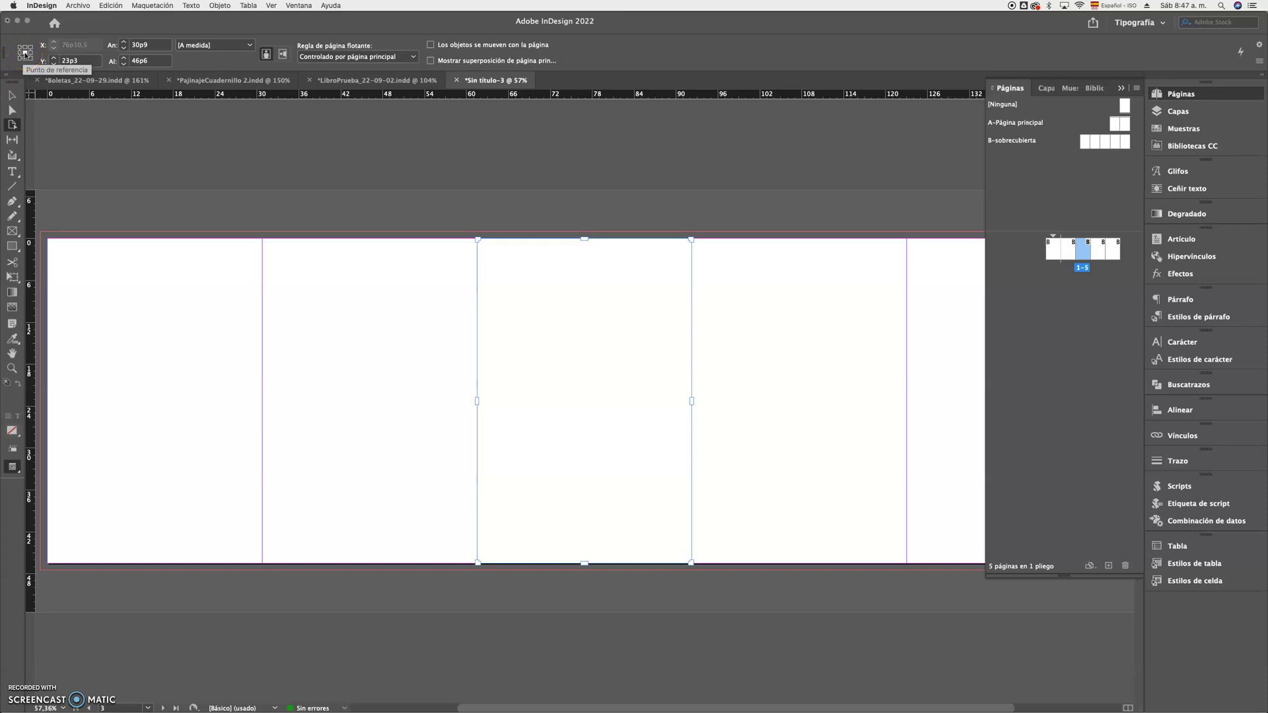
pyautogui.click(150, 44)
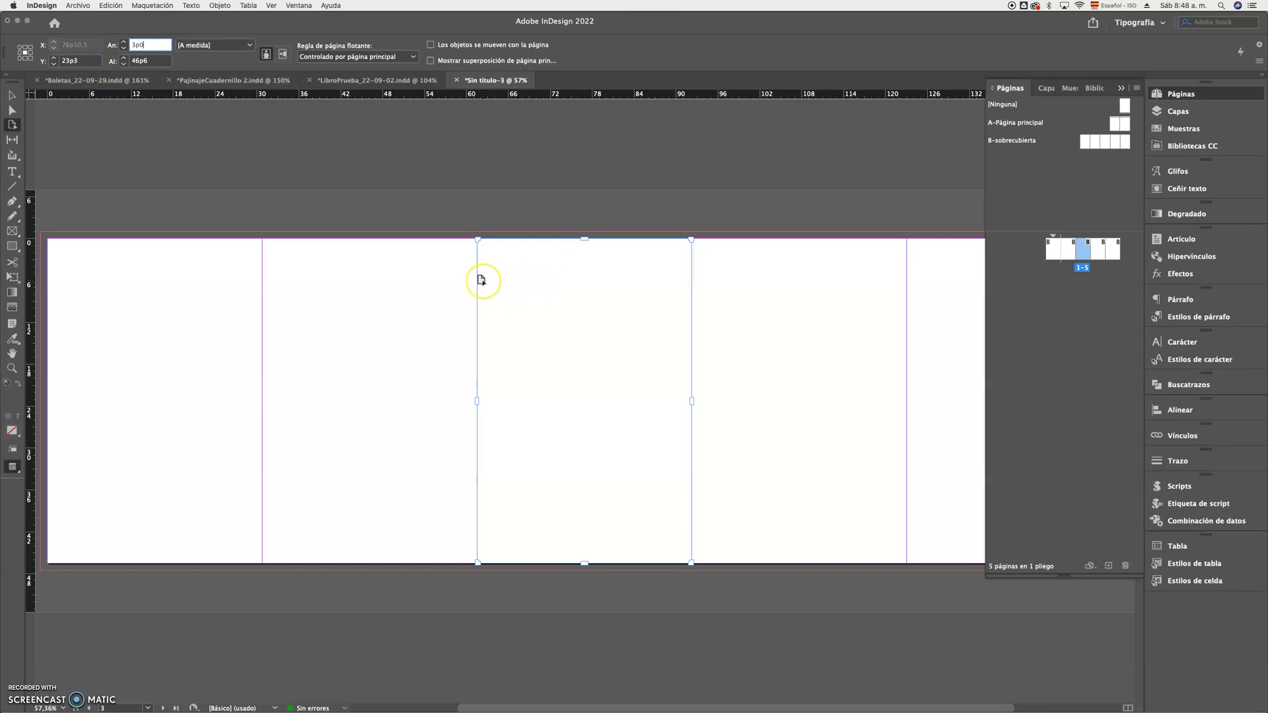
pyautogui.press('Return')
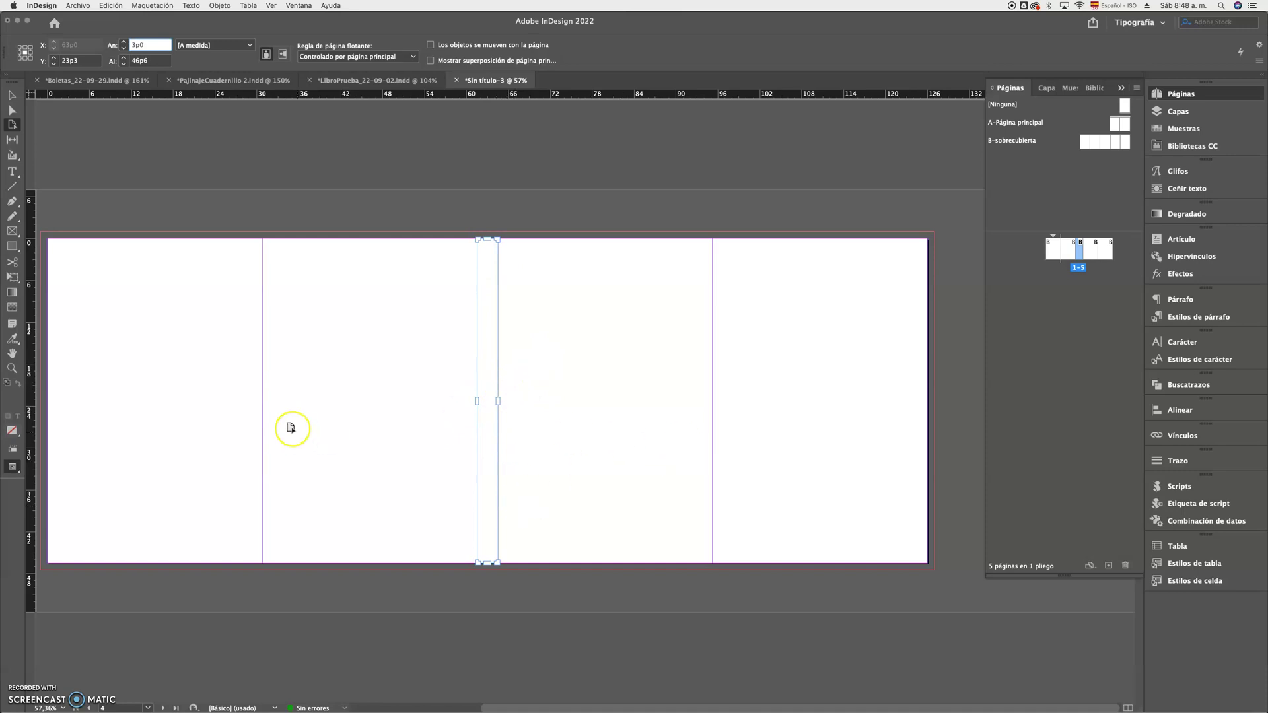
# - Set the width of the spread's first page, the outer left flap, to 18p0
pyautogui.click(194, 314)
pyautogui.click(376, 275)
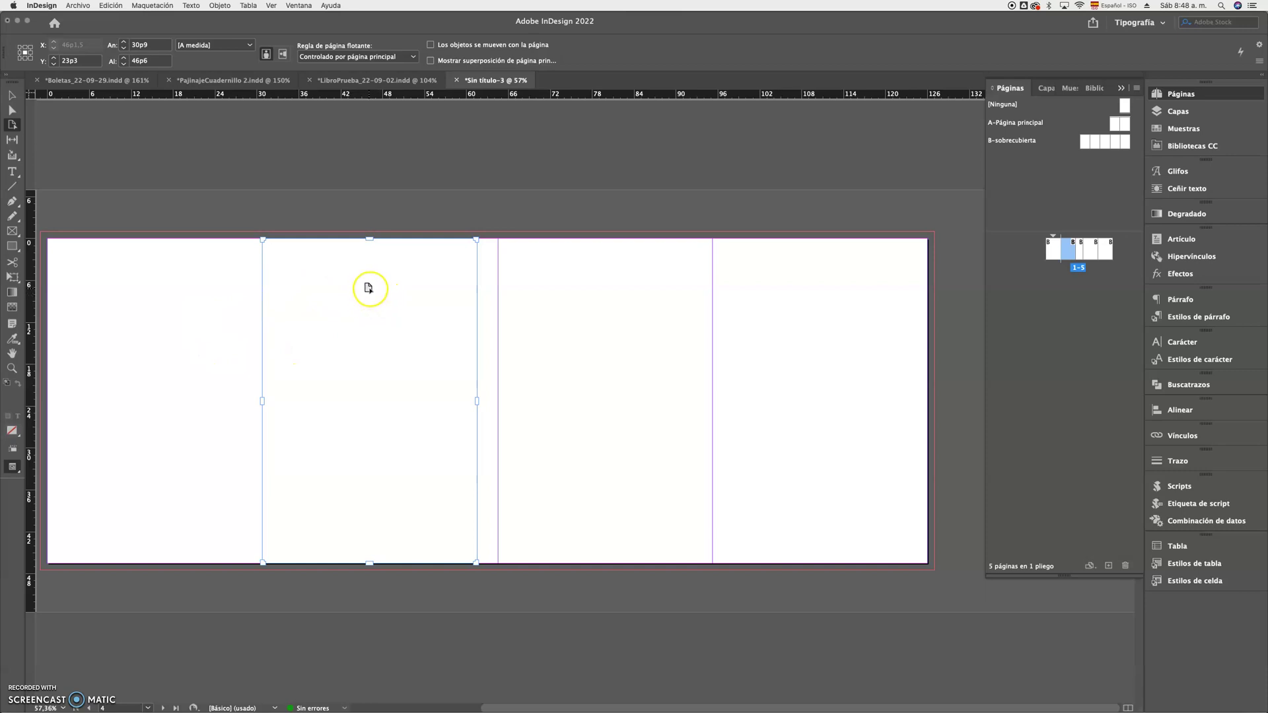
pyautogui.click(169, 299)
pyautogui.click(155, 45)
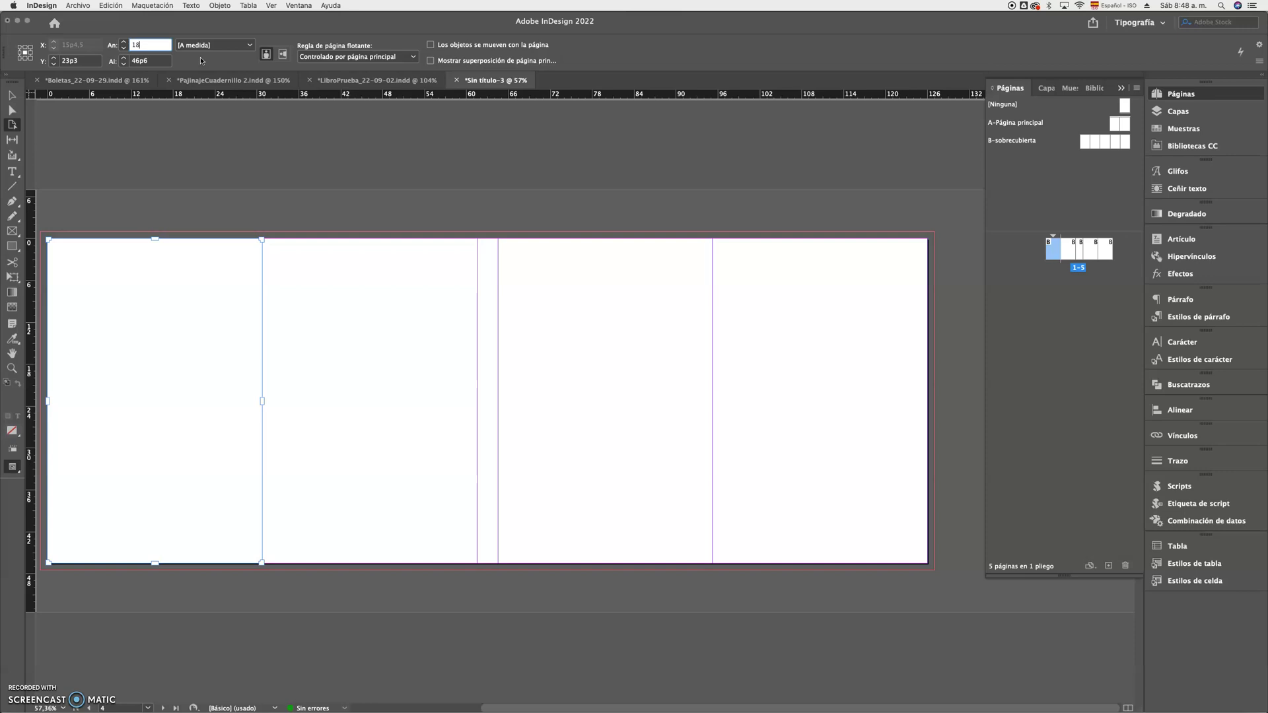
pyautogui.write('18')
pyautogui.press('Return')
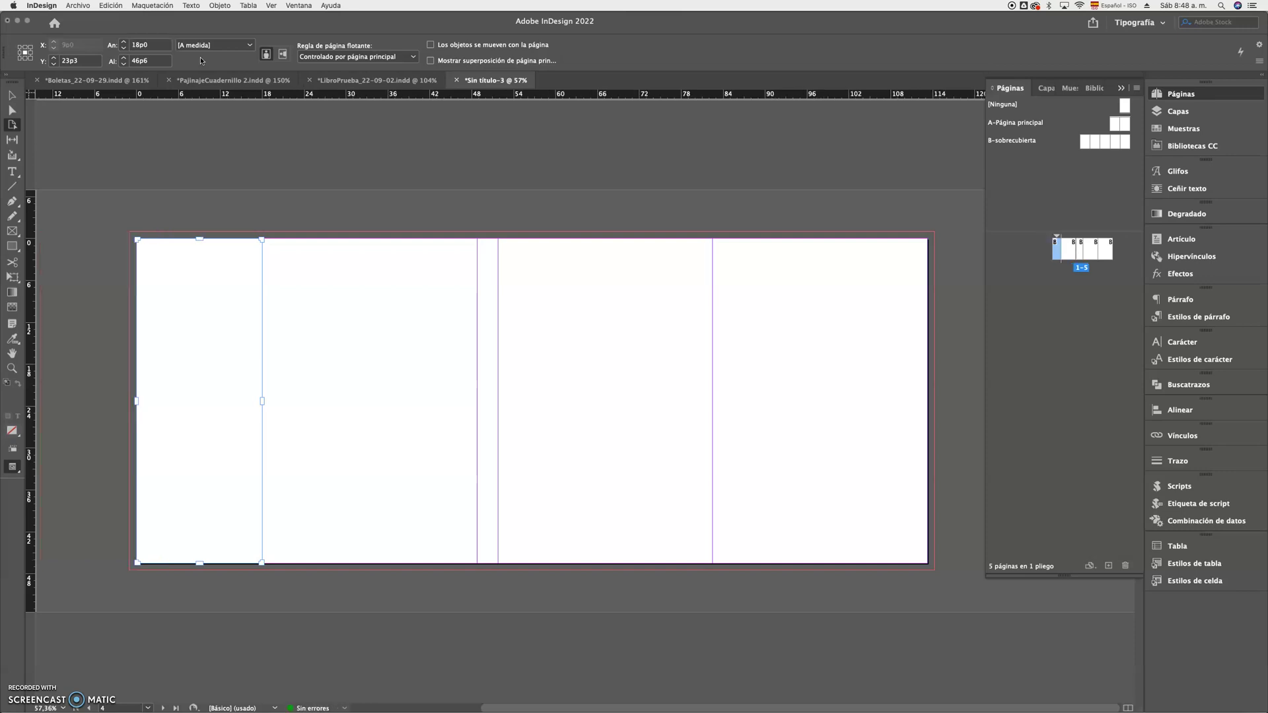
# - Set the width of the spread's last page, the outer right flap, to 18p0
pyautogui.click(873, 369)
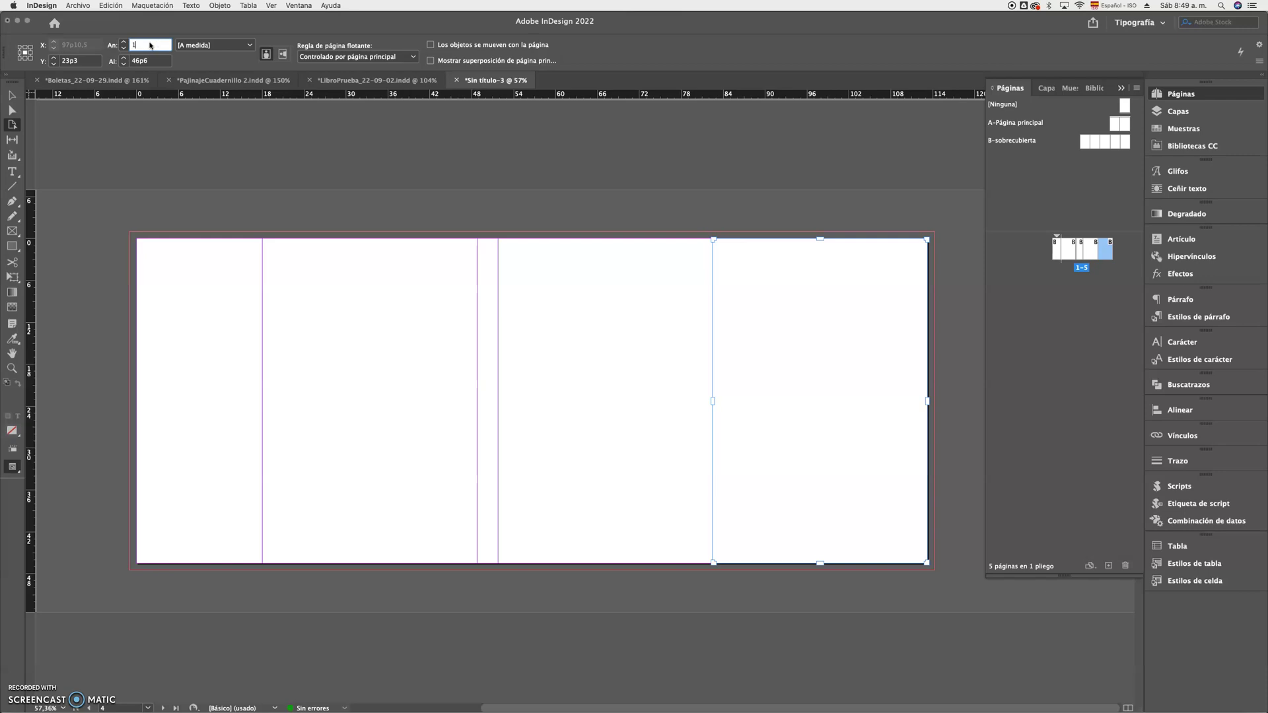
pyautogui.click(150, 45)
pyautogui.write('18')
pyautogui.press('Return')
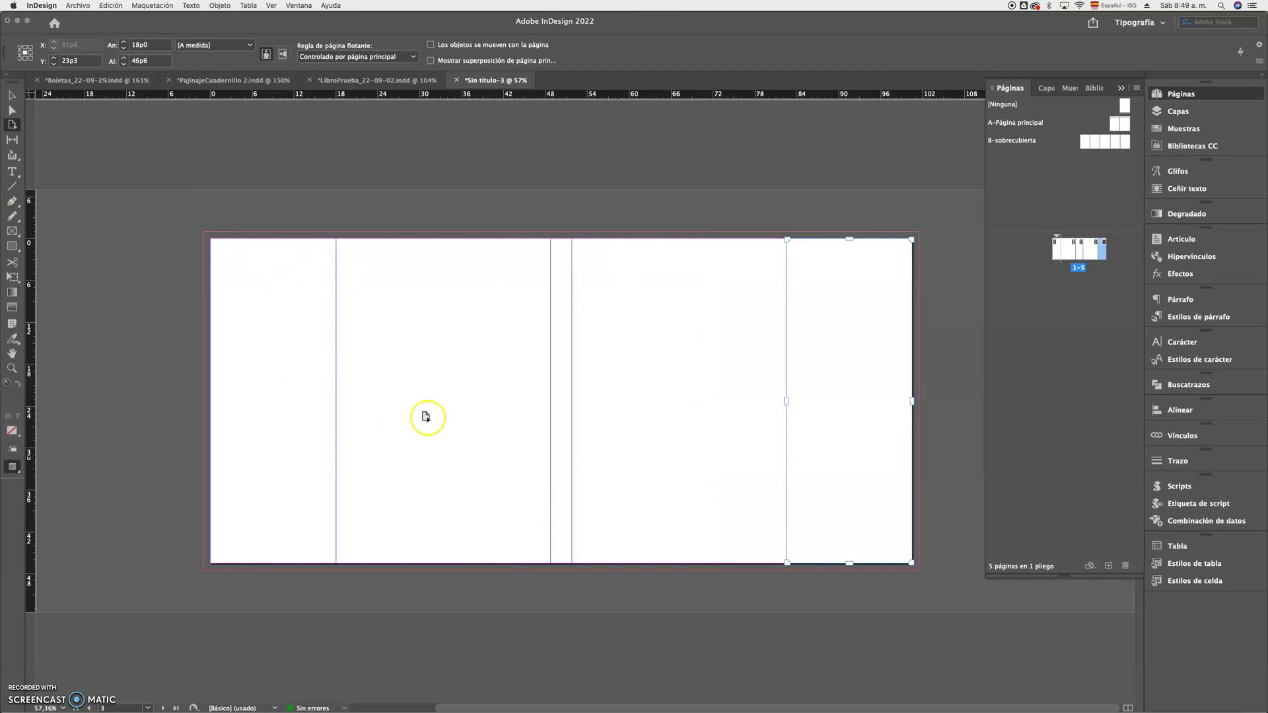
pyautogui.click(1036, 311)
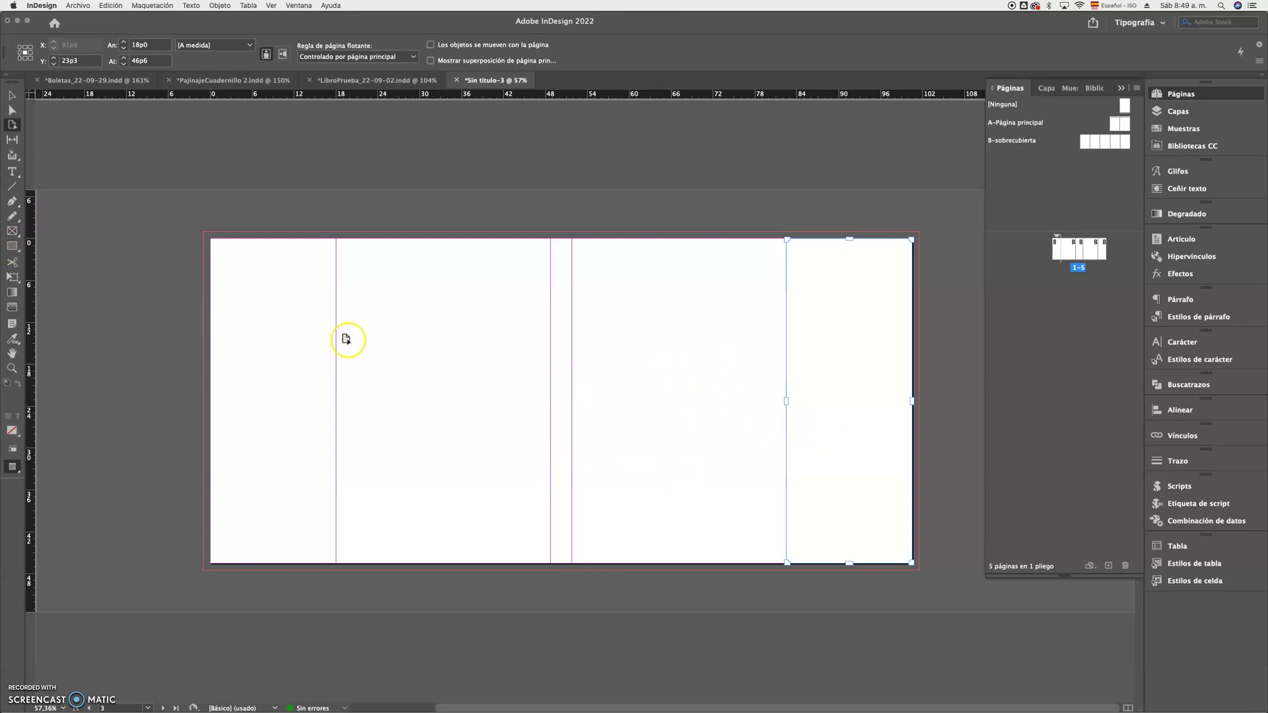
# - Draw a rectangle about 17p0 wide by 25p8 high on the fourth page of the spread
pyautogui.click(12, 247)
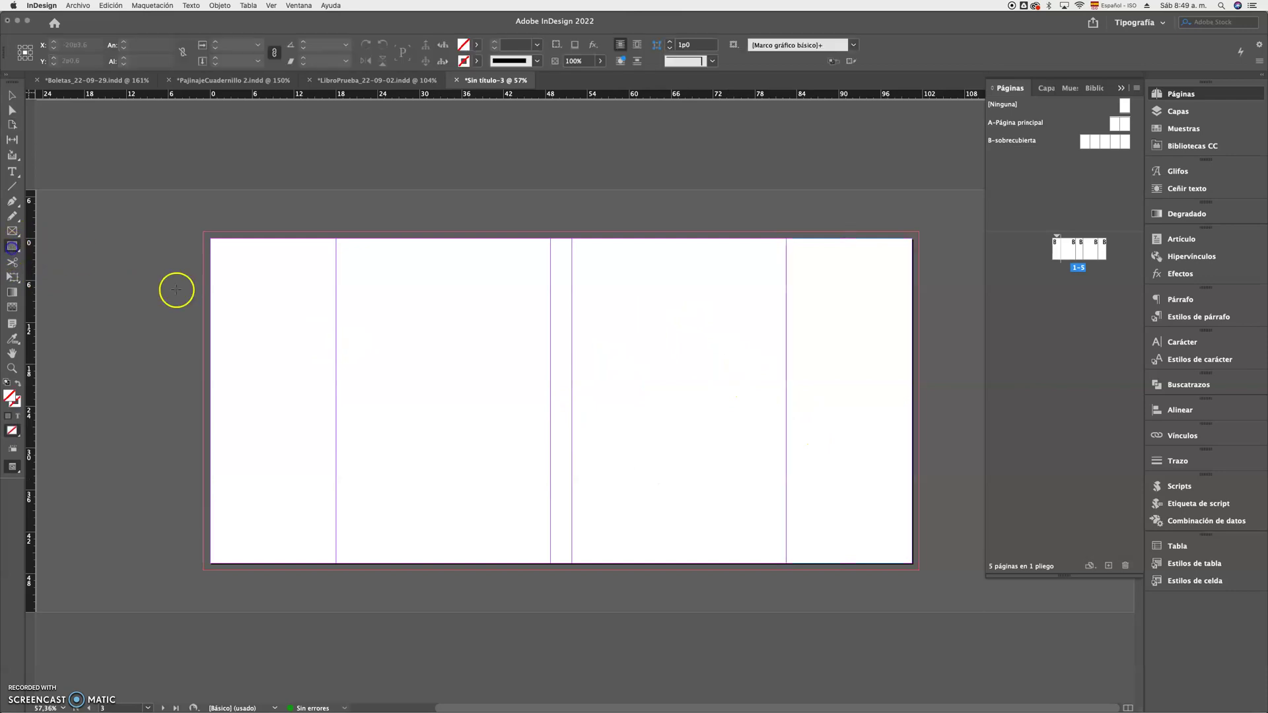
pyautogui.moveTo(612, 307)
pyautogui.mouseDown()
pyautogui.moveTo(651, 396)
pyautogui.moveTo(731, 487)
pyautogui.mouseUp()
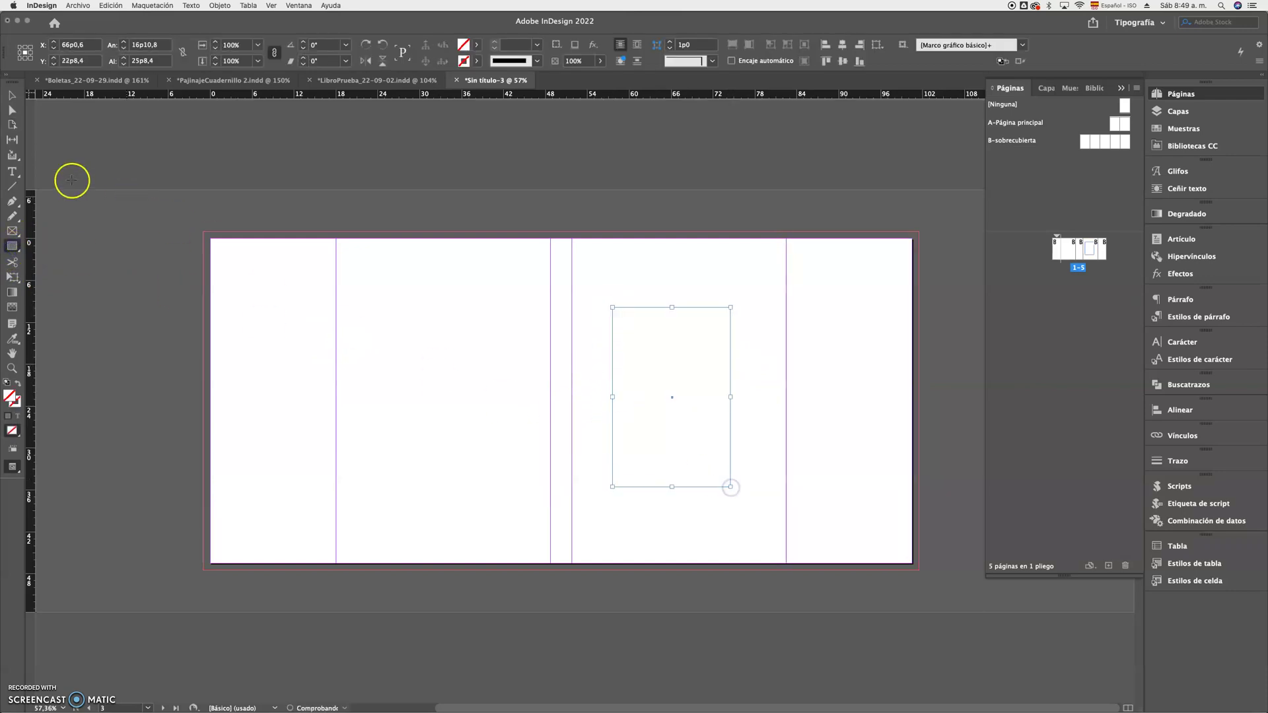
pyautogui.click(12, 95)
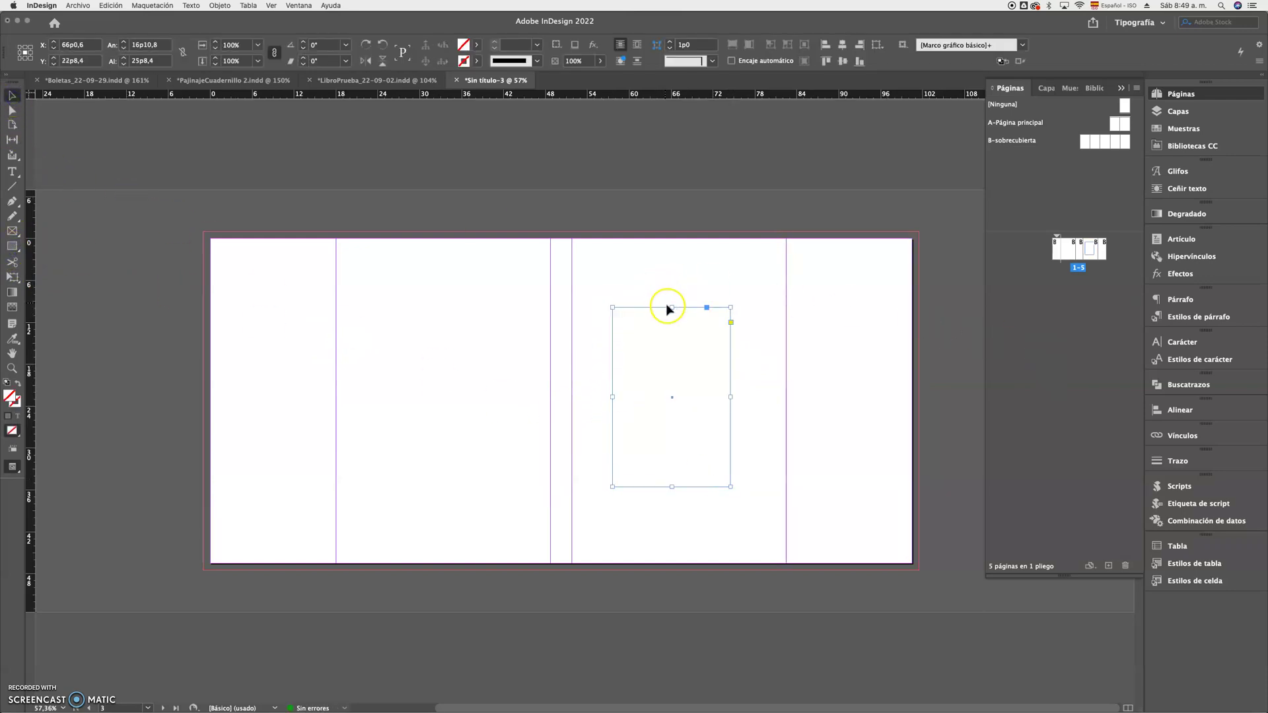
# - Stretch the rectangle on the fourth page to the page's side edges and to the bleed lines above and below
pyautogui.moveTo(670, 307); pyautogui.dragTo(665, 233)
pyautogui.moveTo(673, 488); pyautogui.dragTo(671, 571)
pyautogui.moveTo(611, 401); pyautogui.dragTo(571, 403)
pyautogui.moveTo(733, 399); pyautogui.dragTo(784, 405)
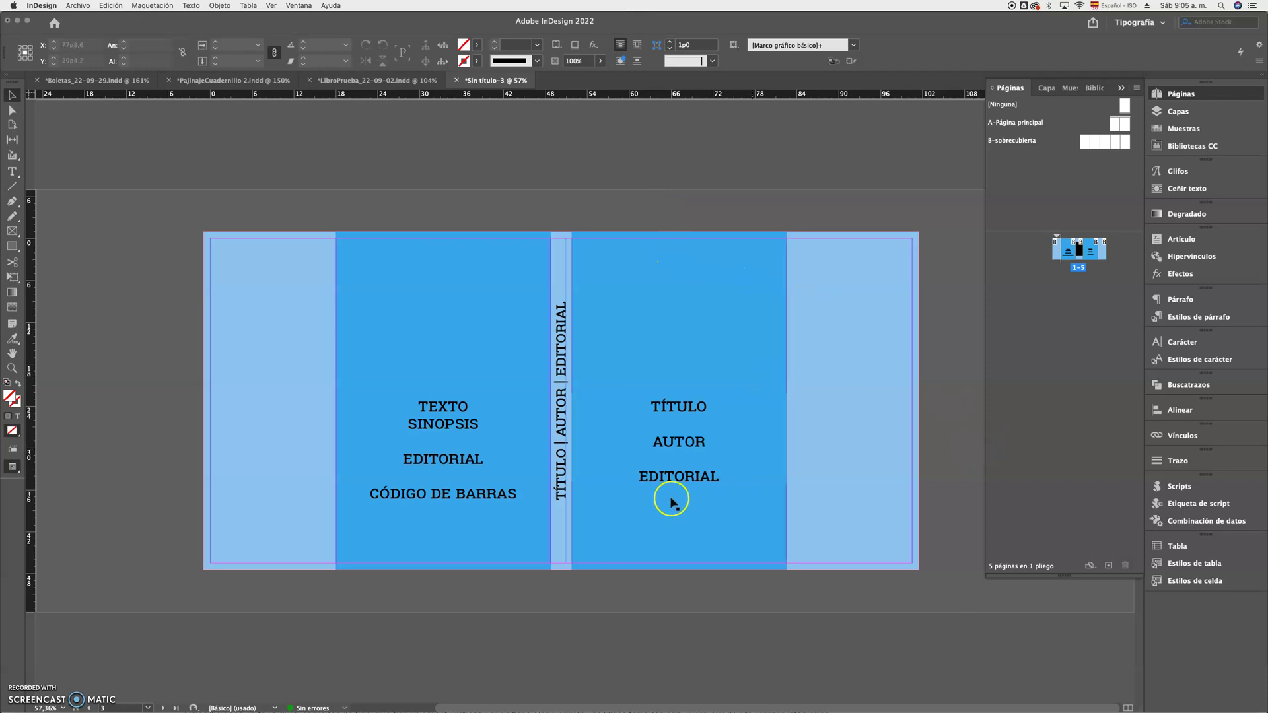
# - Start a PDF export with the [Impresión de alta calidad] preset, naming the file LibroPrueba_Sobrecubierta_22-09-02 in the pdf folder
pyautogui.click(78, 6)
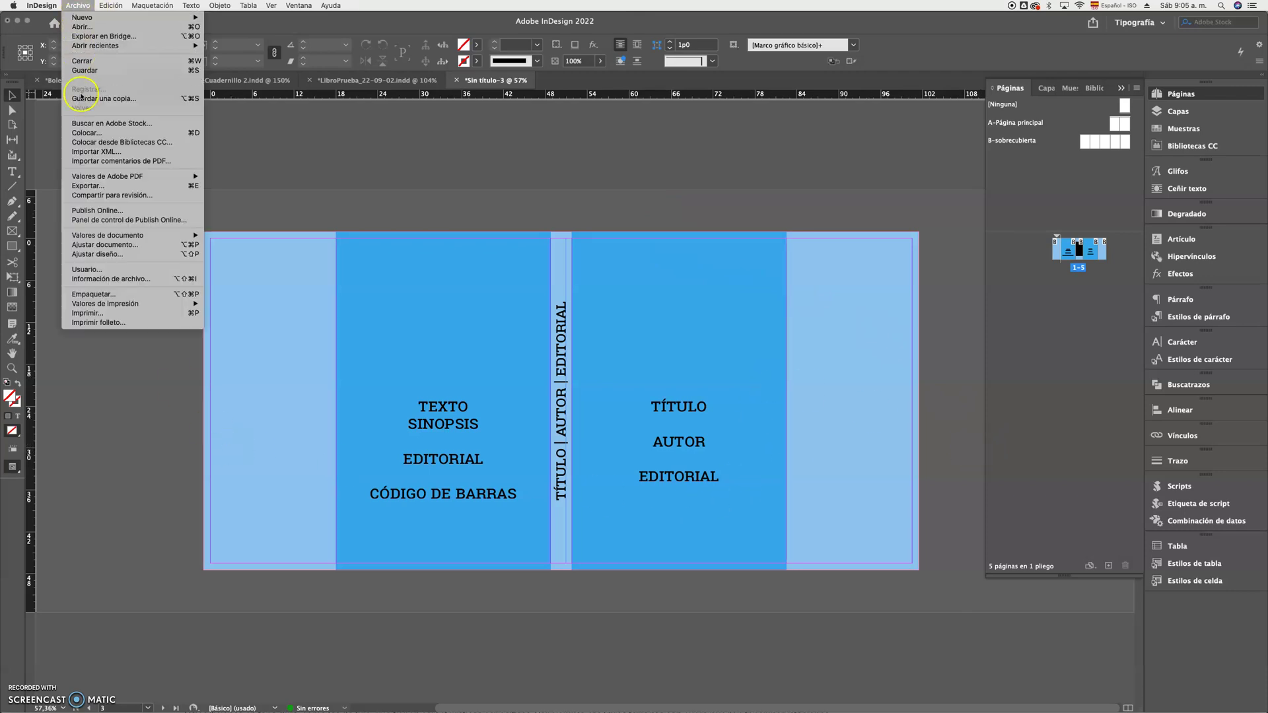
pyautogui.moveTo(151, 179)
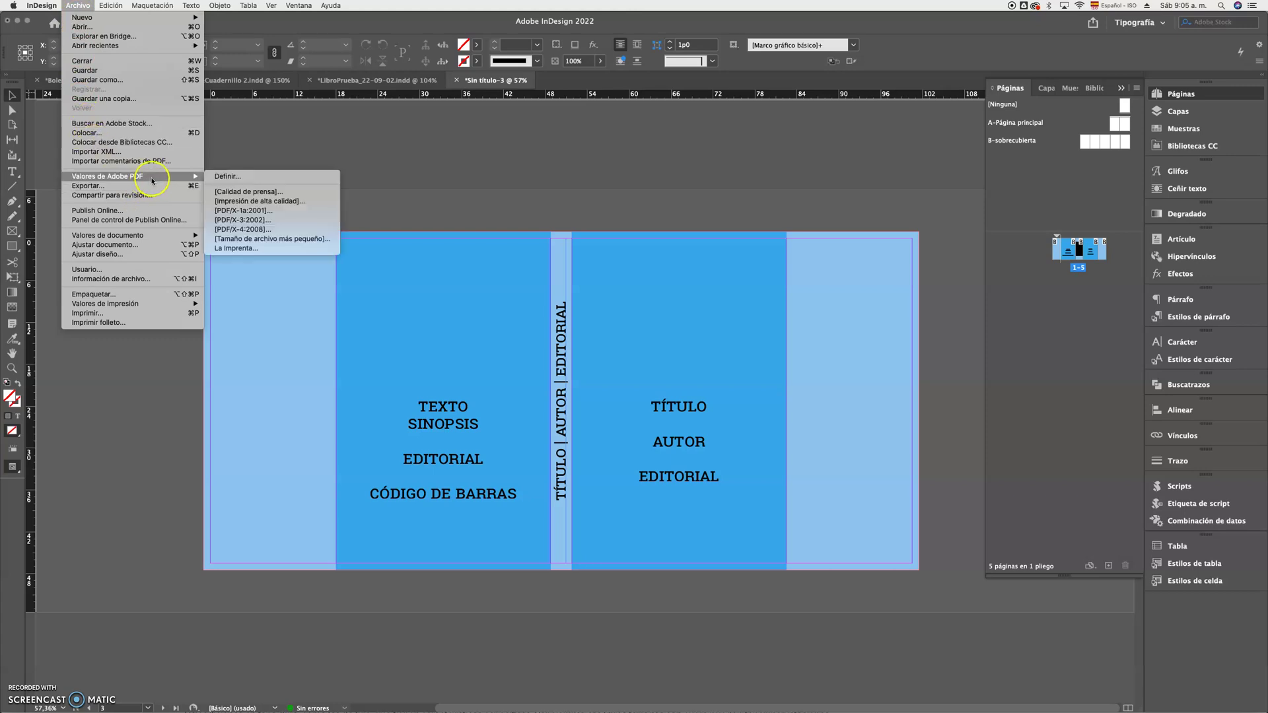
pyautogui.click(304, 202)
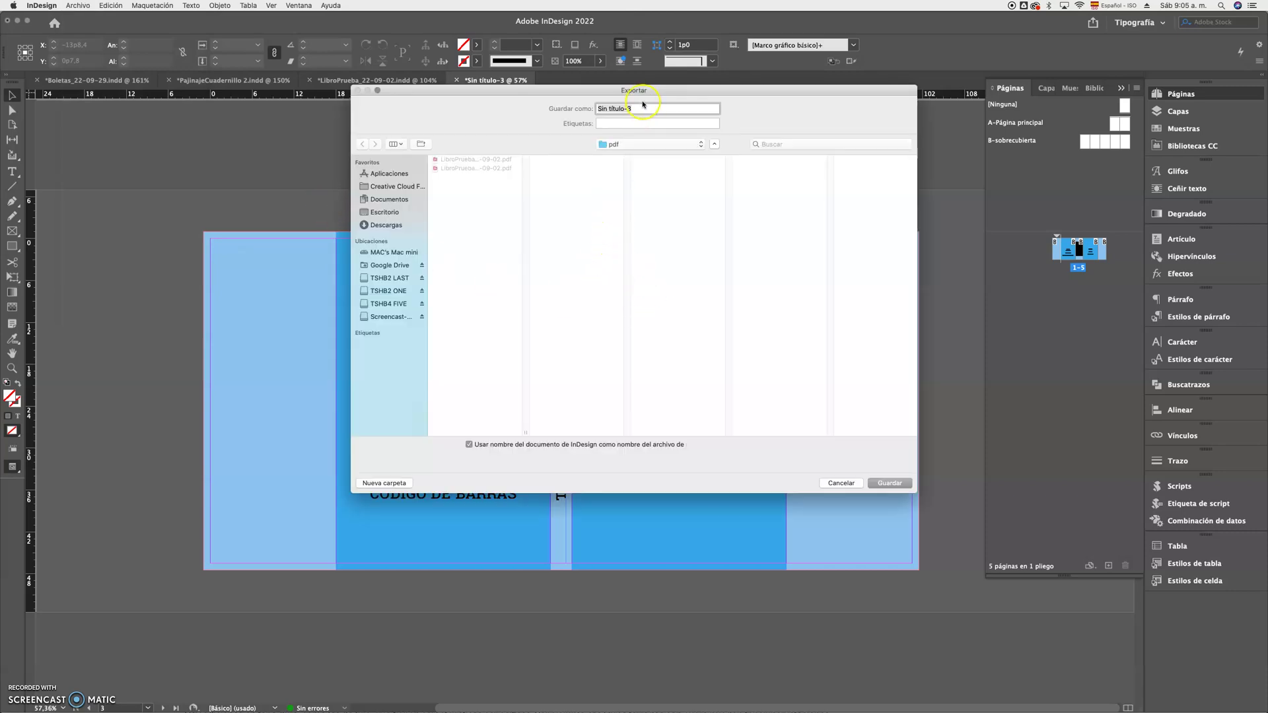
pyautogui.click(475, 169)
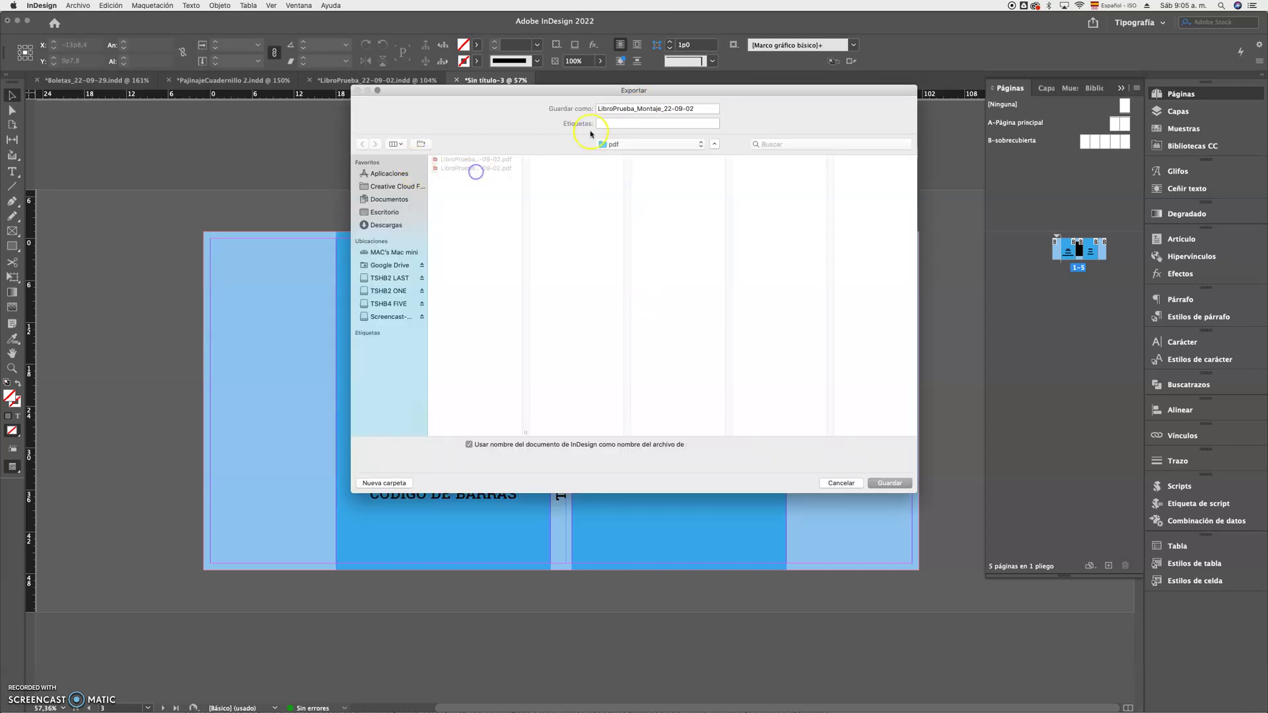
pyautogui.click(653, 109)
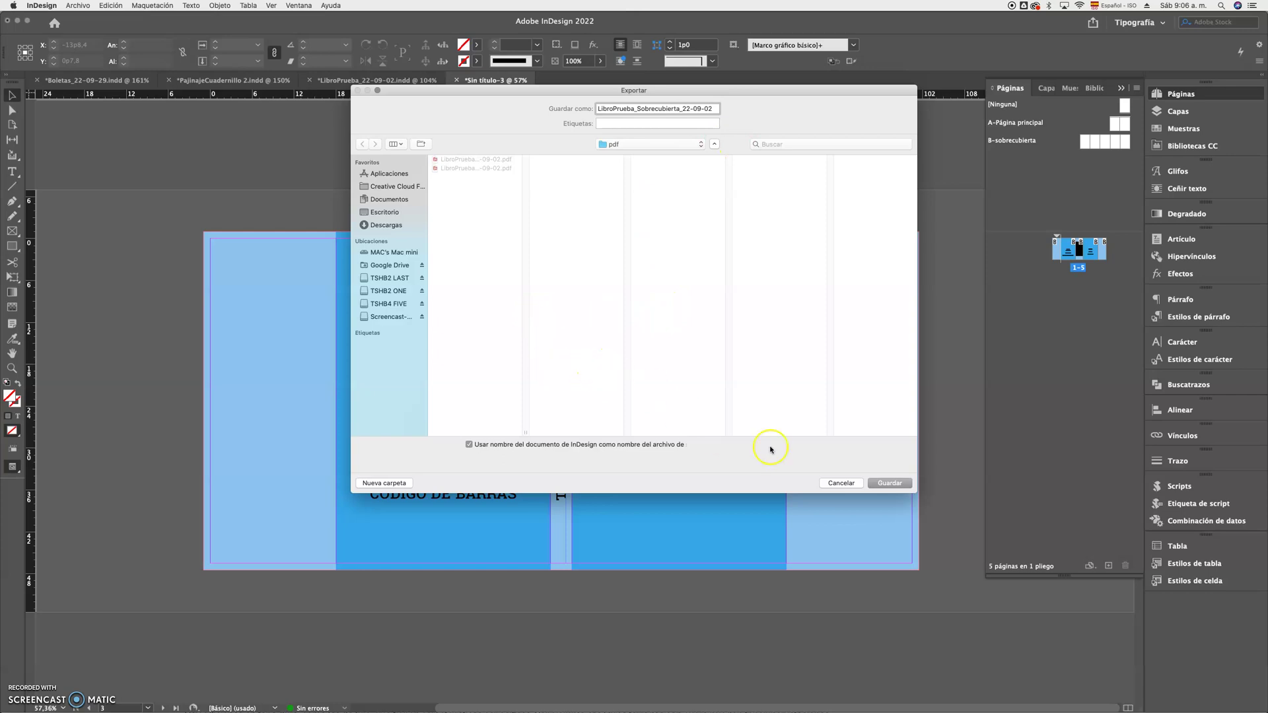
pyautogui.click(891, 483)
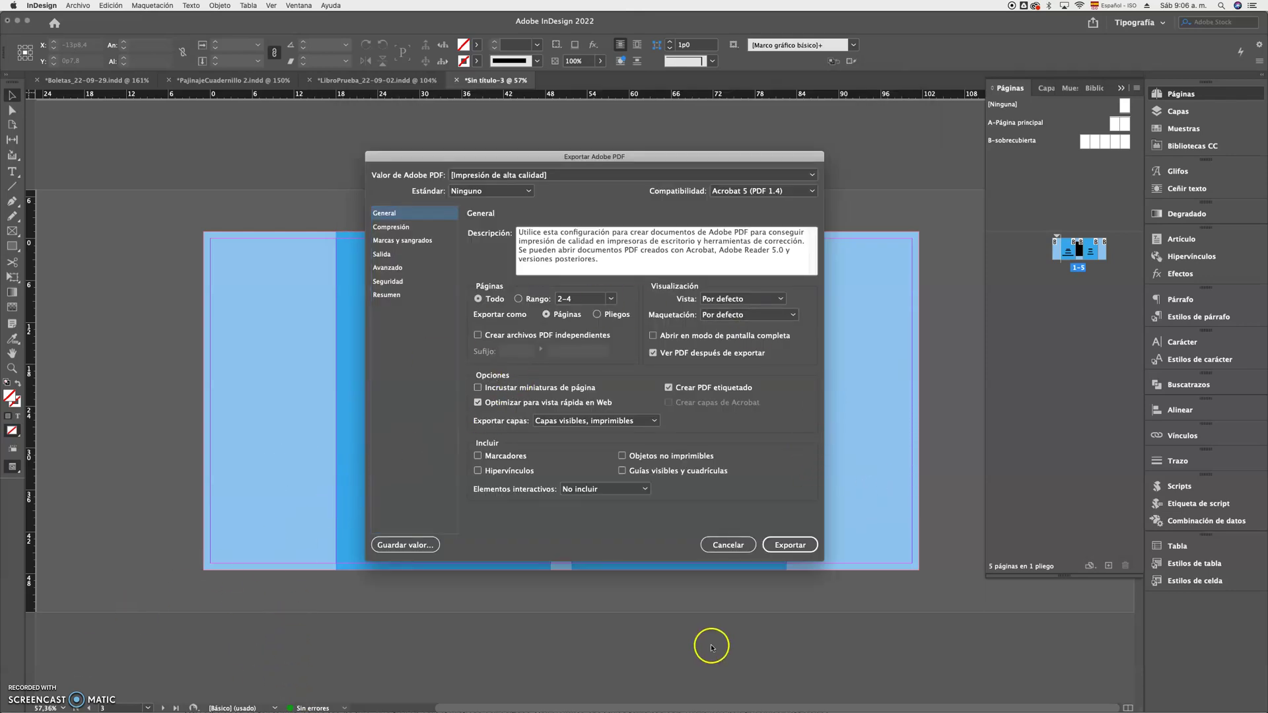
# - Set the PDF compatibility to Acrobat 7 (PDF 1.6) and export the pages as spreads (Pliegos)
pyautogui.click(812, 191)
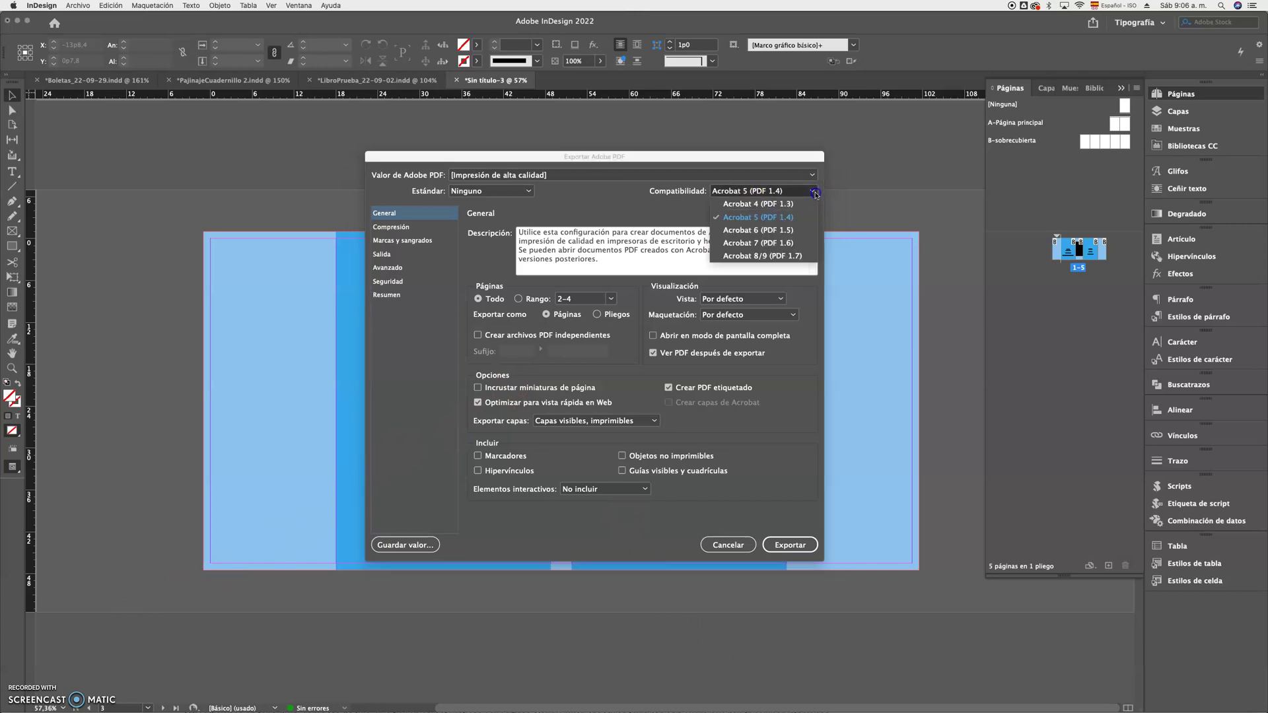
pyautogui.click(747, 246)
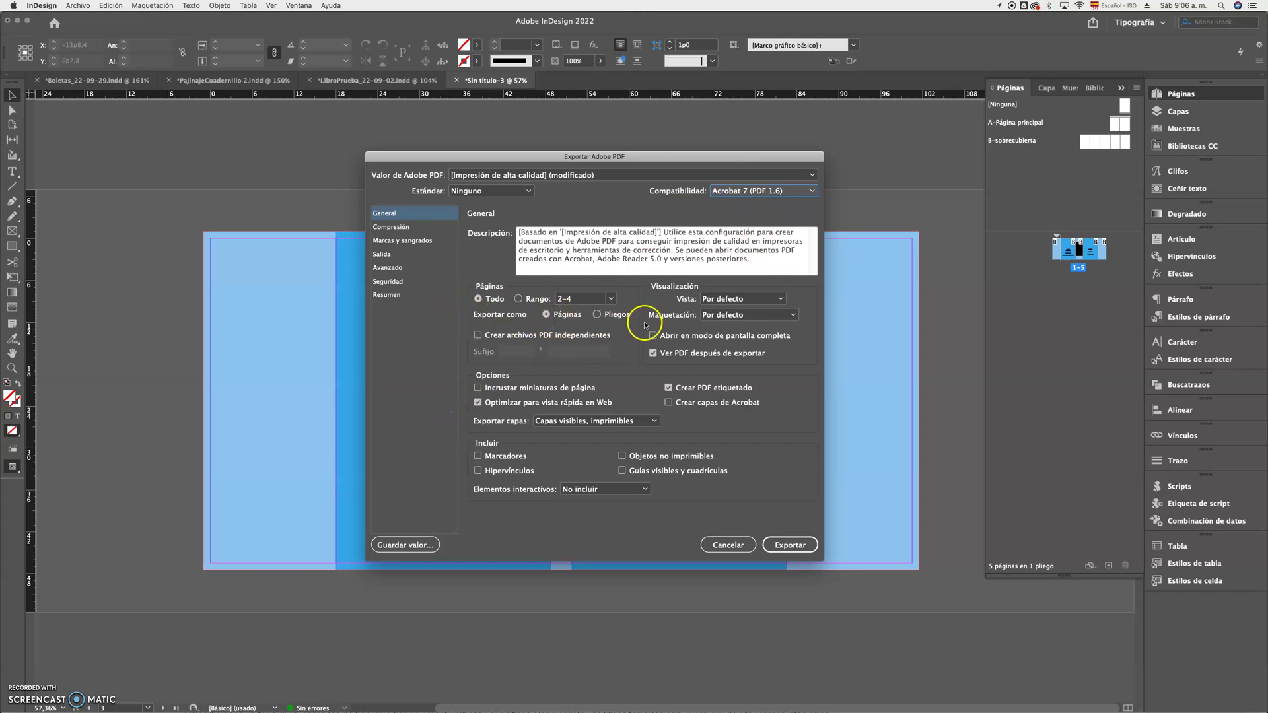
pyautogui.click(597, 314)
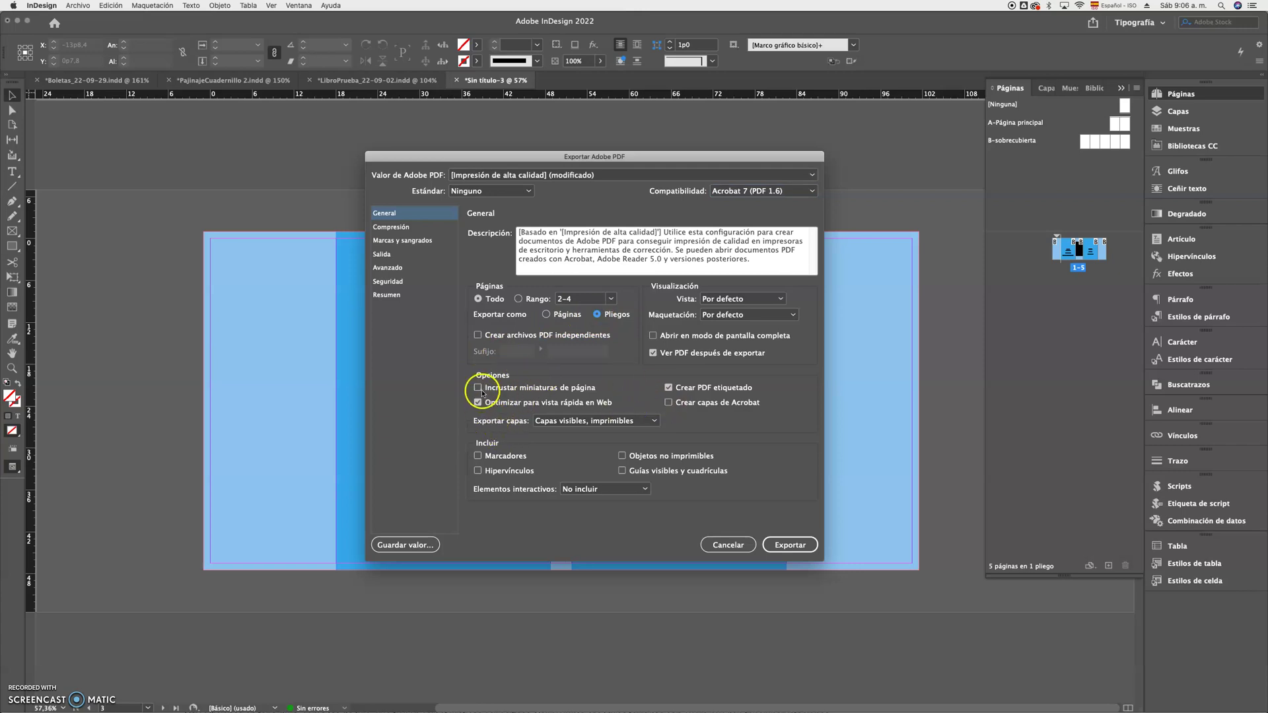
# - Include crop marks and page information with a 1p0 offset, and use the document's bleed settings for the PDF
pyautogui.click(389, 241)
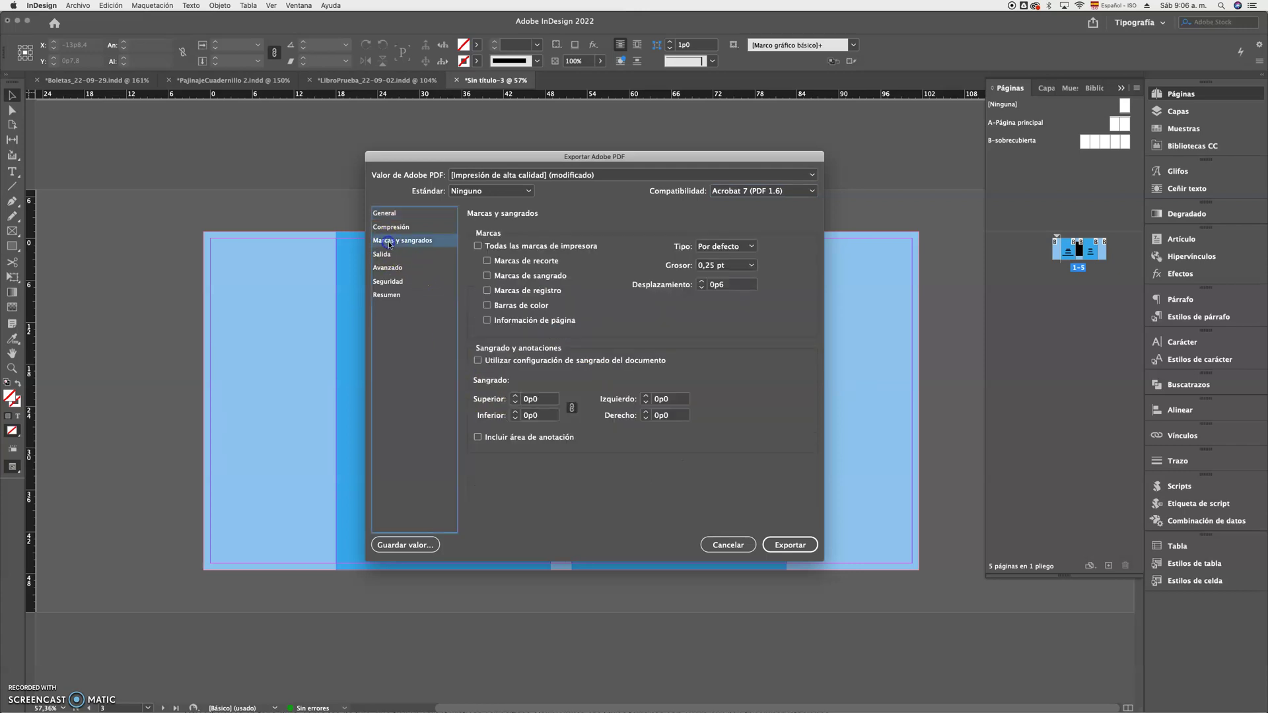
pyautogui.click(487, 261)
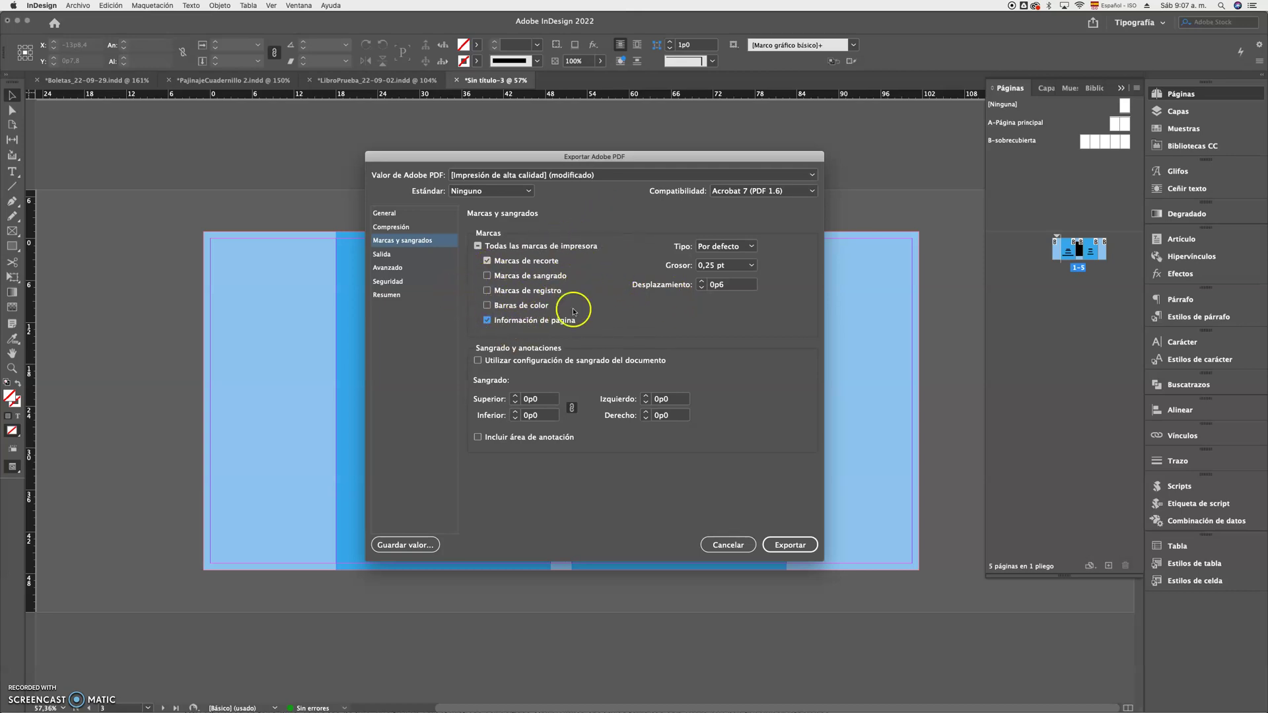
pyautogui.moveTo(729, 285); pyautogui.dragTo(677, 284)
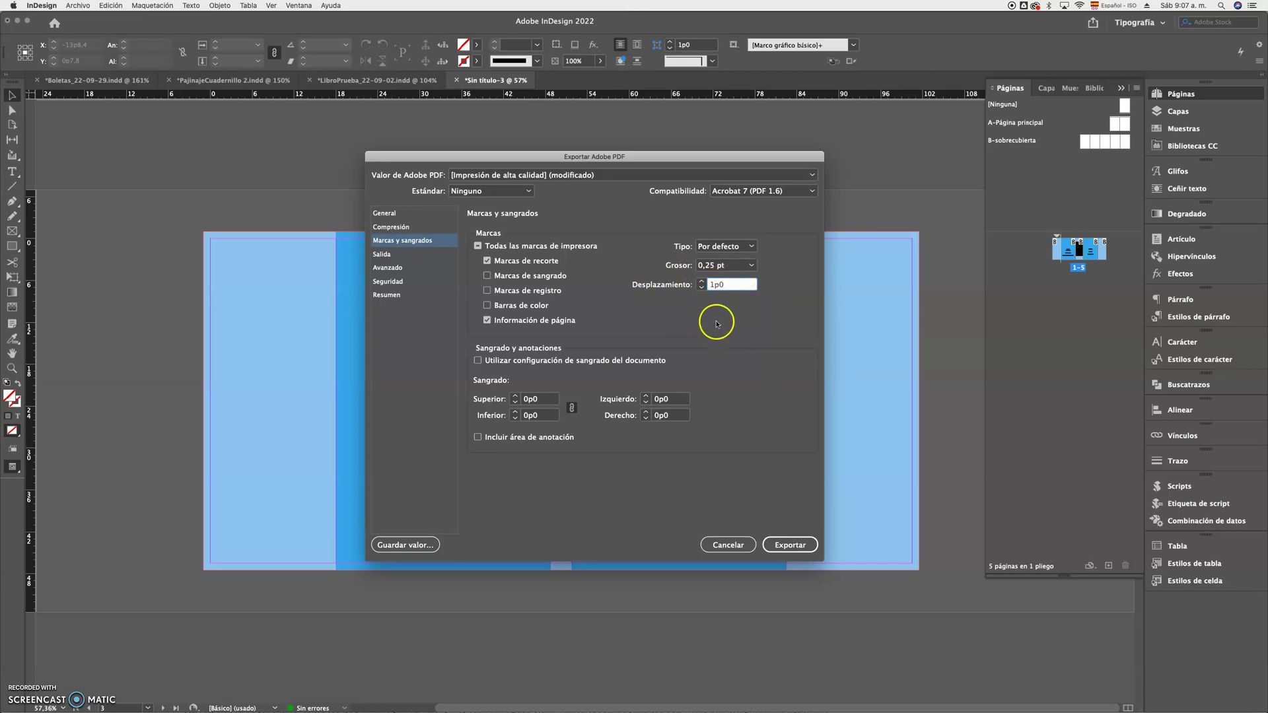
pyautogui.click(477, 361)
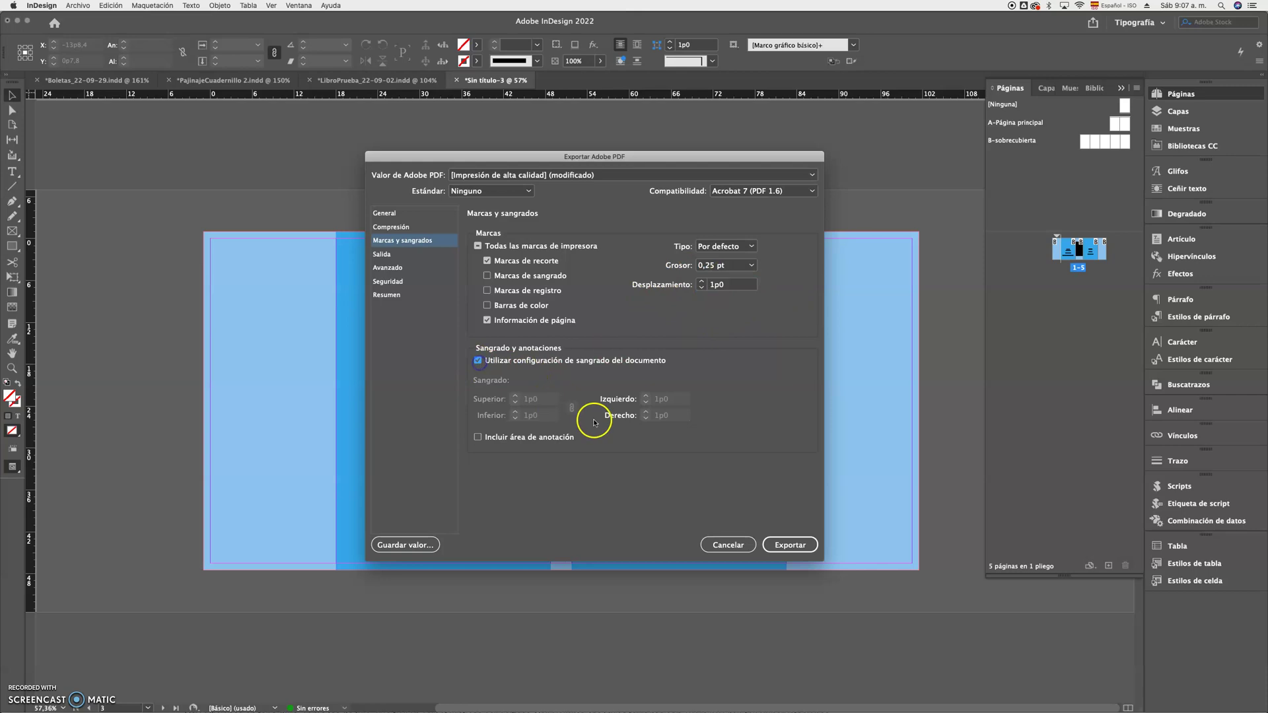
# - Review the output, advanced and security settings without changing them and export the dust jacket PDF
pyautogui.click(386, 256)
pyautogui.click(389, 269)
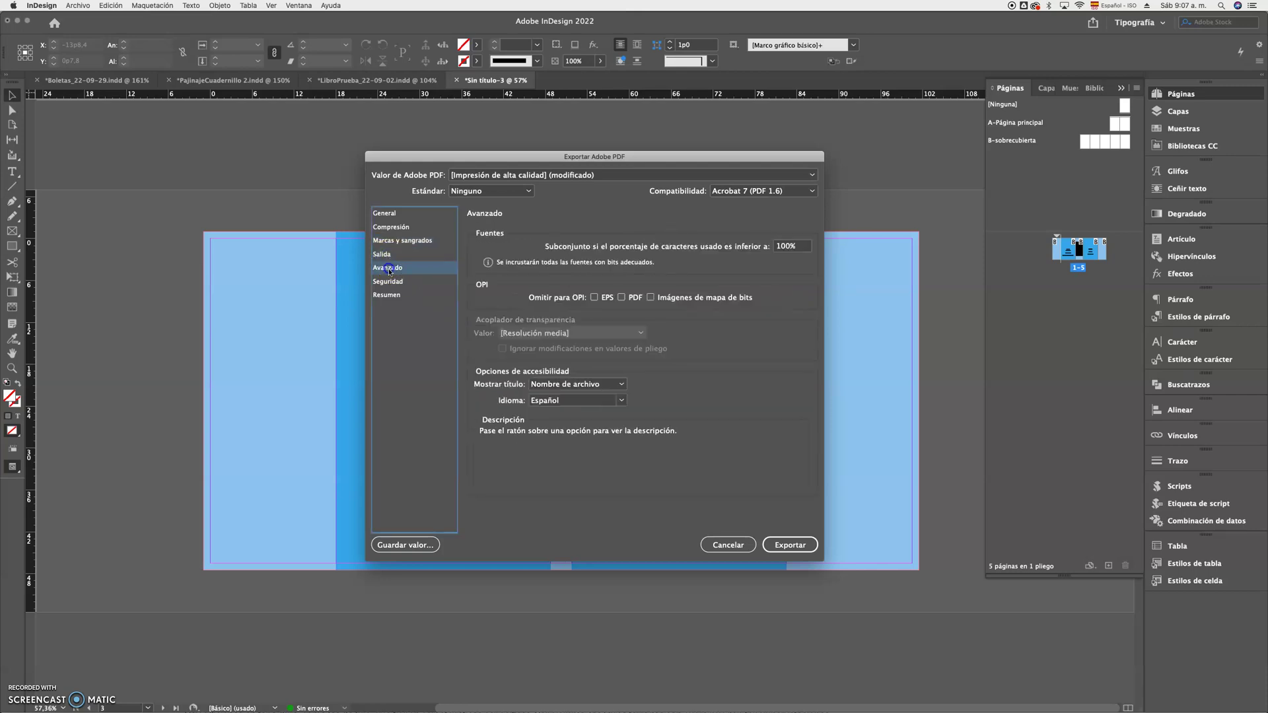
pyautogui.click(395, 282)
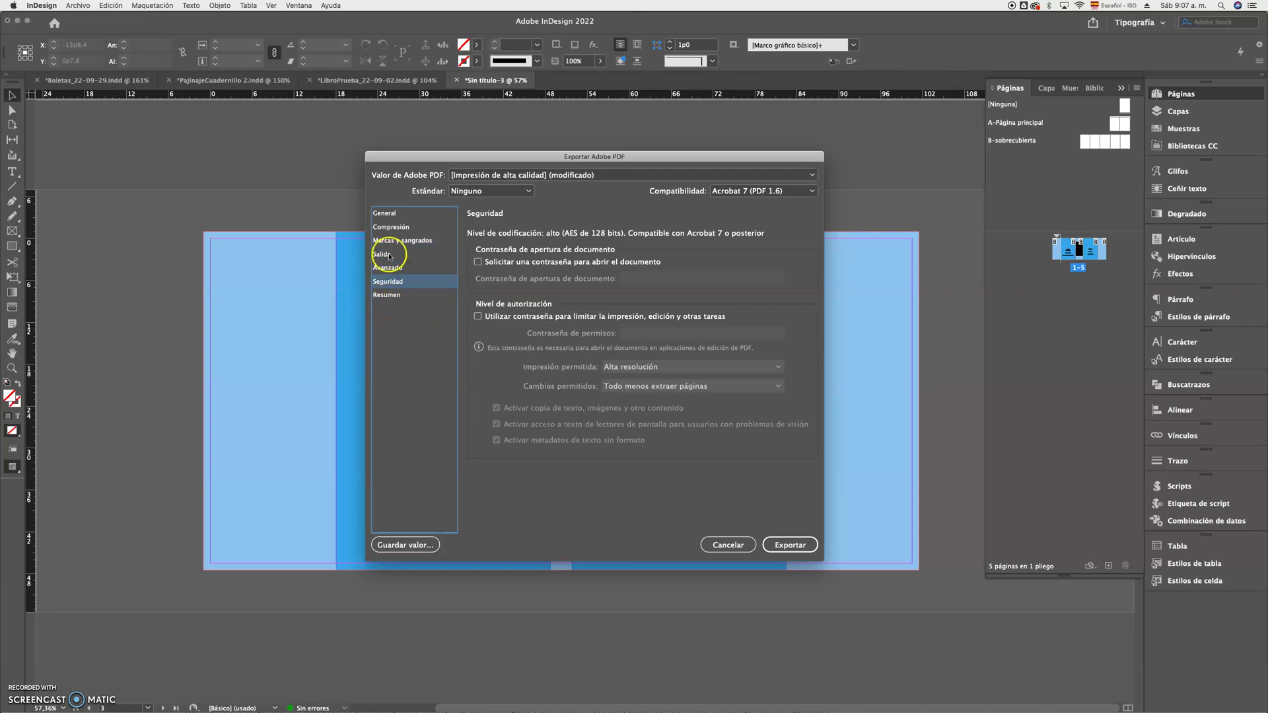
pyautogui.click(787, 546)
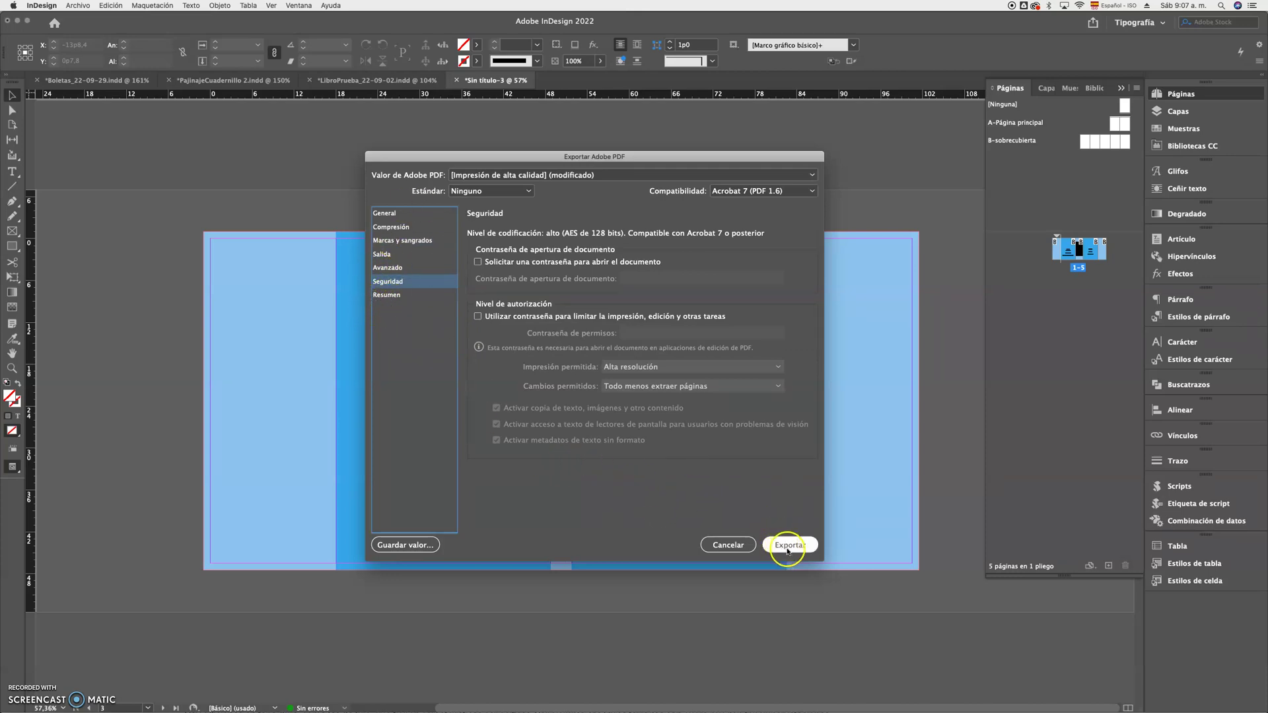